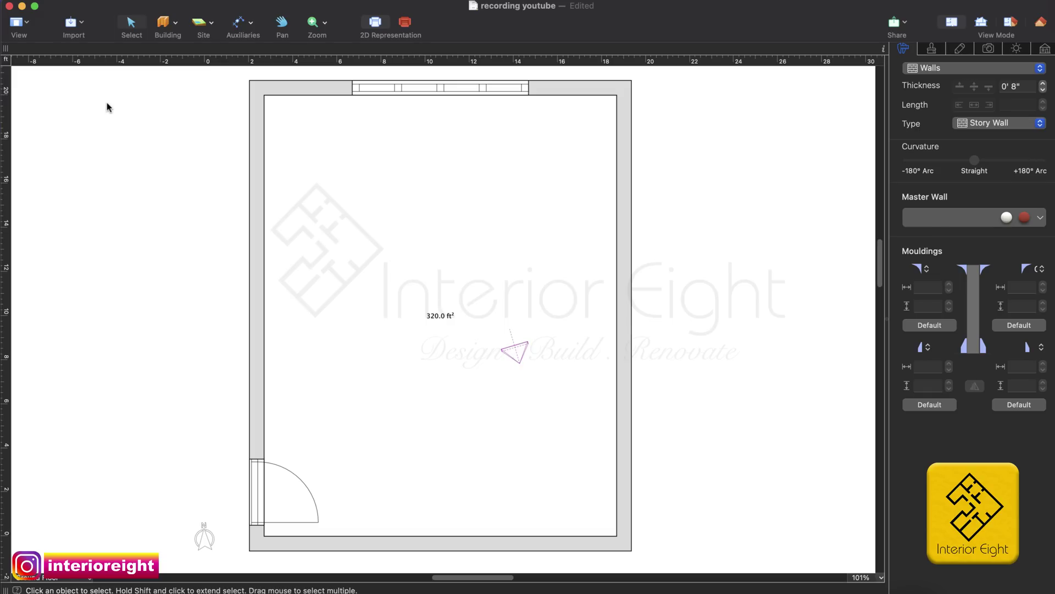
Show the Import menu's Trimble 3D Warehouse and Import from File choices.
{"action": "left_click", "coordinate": [82, 23]}
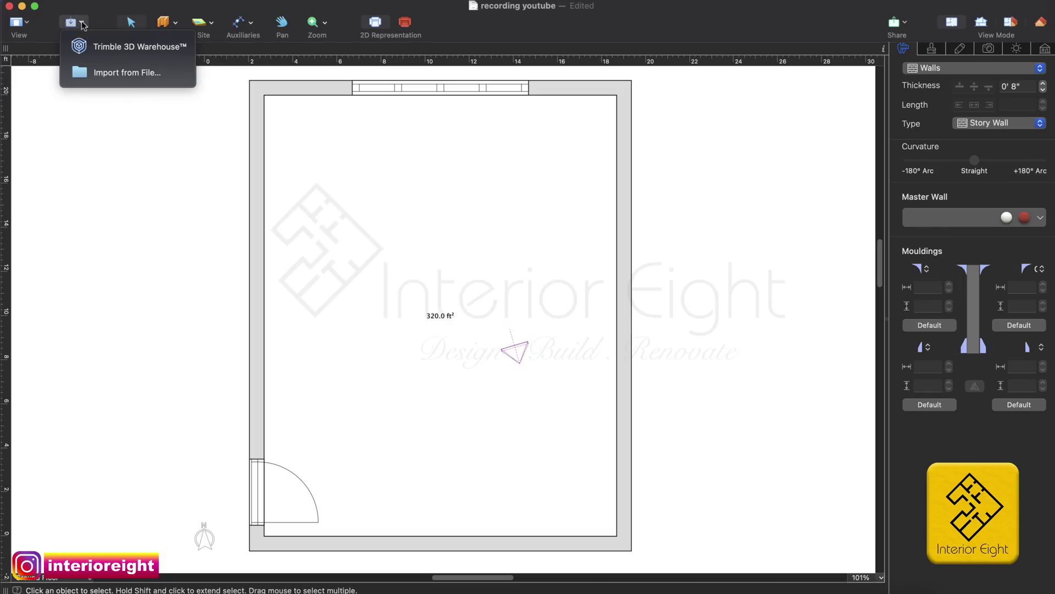
Open Trimble 3D Warehouse, return to its home page and check the signed-in account menu.
{"action": "left_click", "coordinate": [89, 50]}
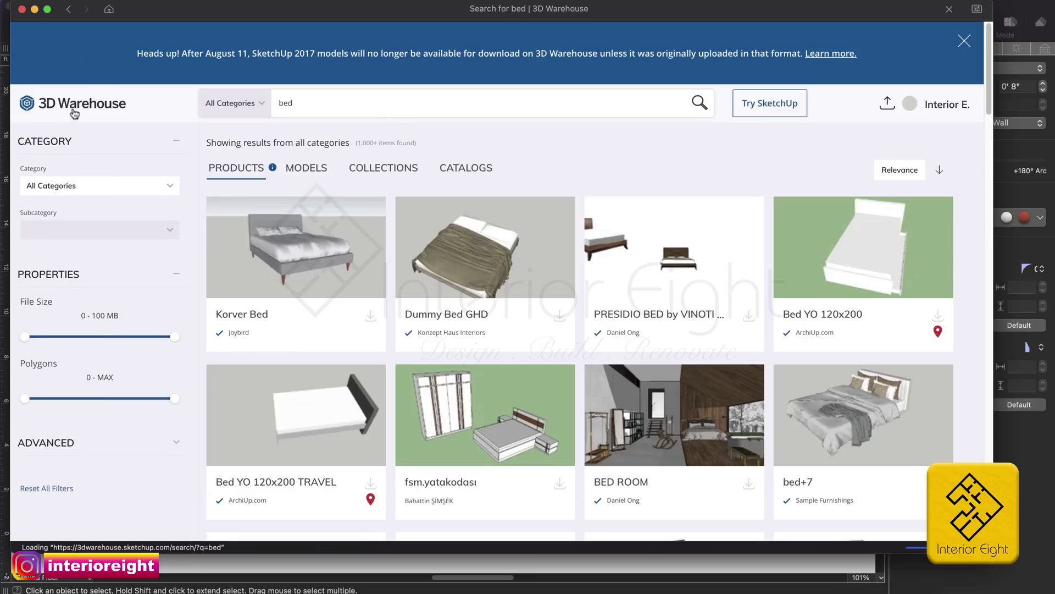
{"action": "left_click", "coordinate": [74, 114]}
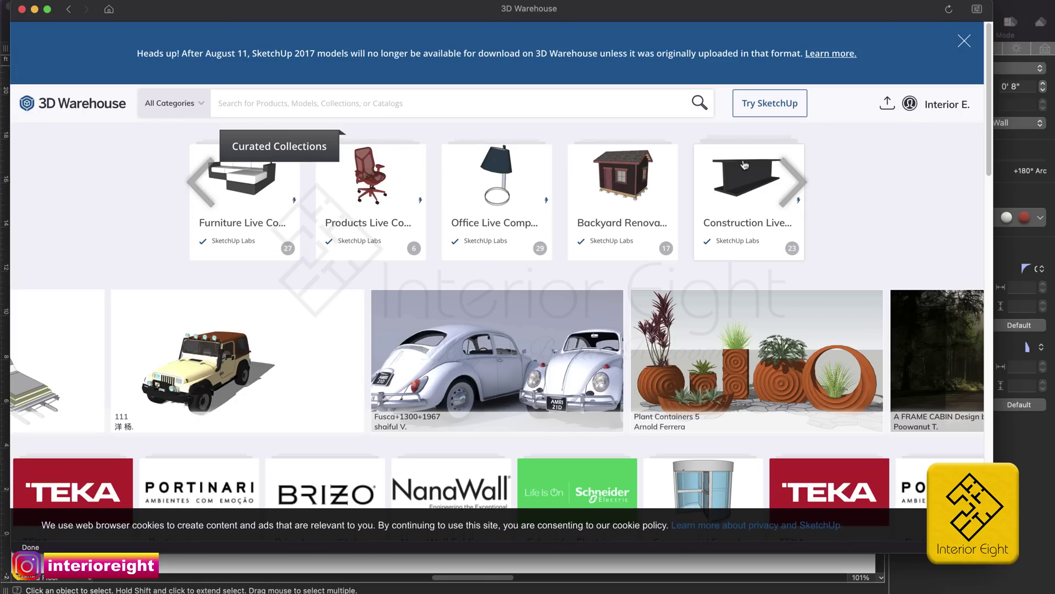
{"action": "left_click", "coordinate": [946, 103]}
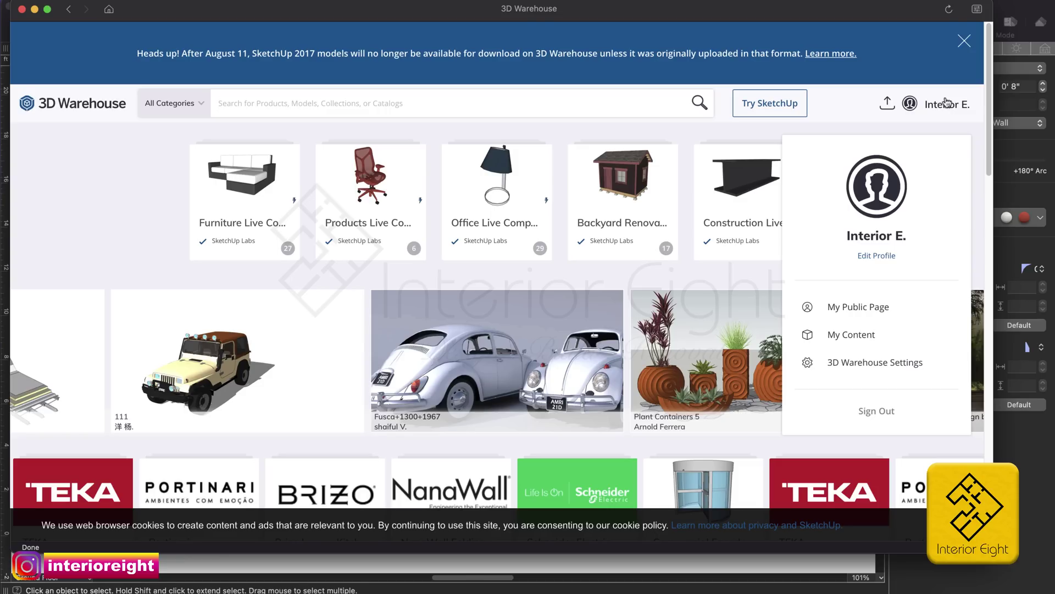
{"action": "left_click", "coordinate": [622, 105]}
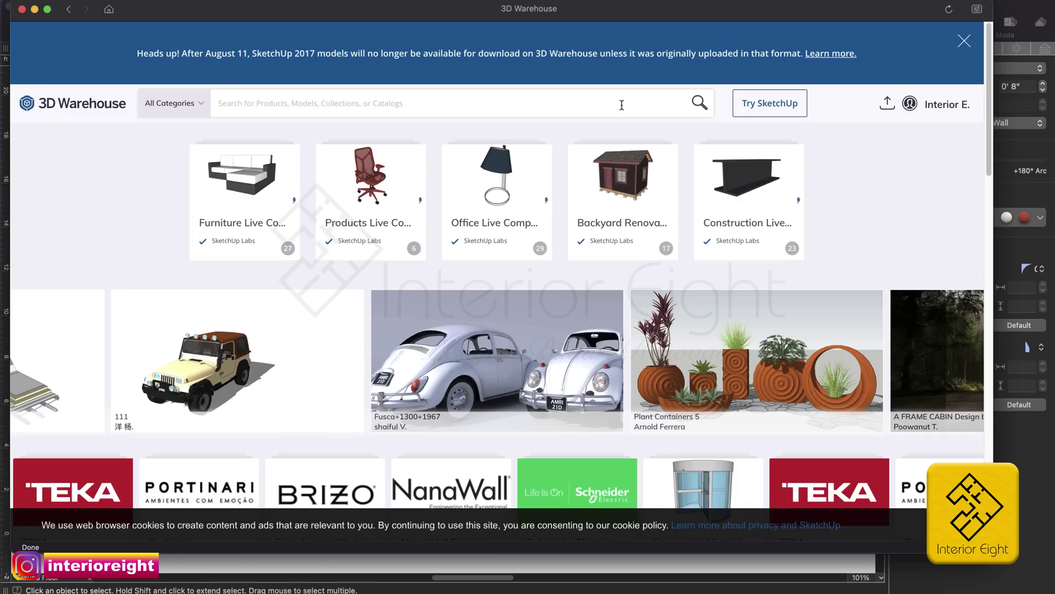
Search 3D Warehouse for 'sofa' and download Sofá Hug - Solana Marianelli as a Collada file.
{"action": "type", "text": "so"}
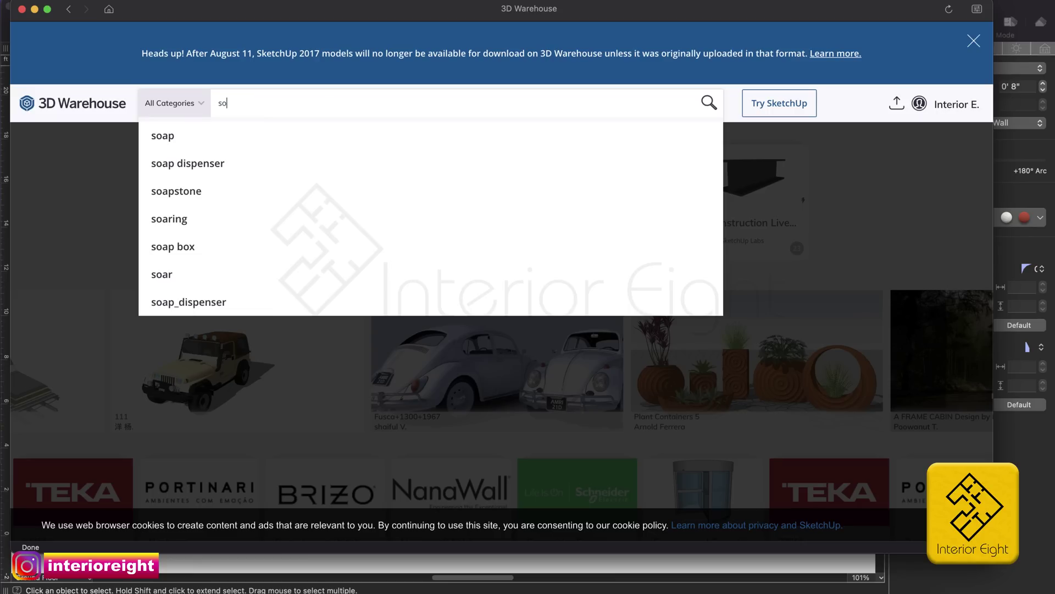
{"action": "type", "text": "fa"}
{"action": "key", "text": "Return"}
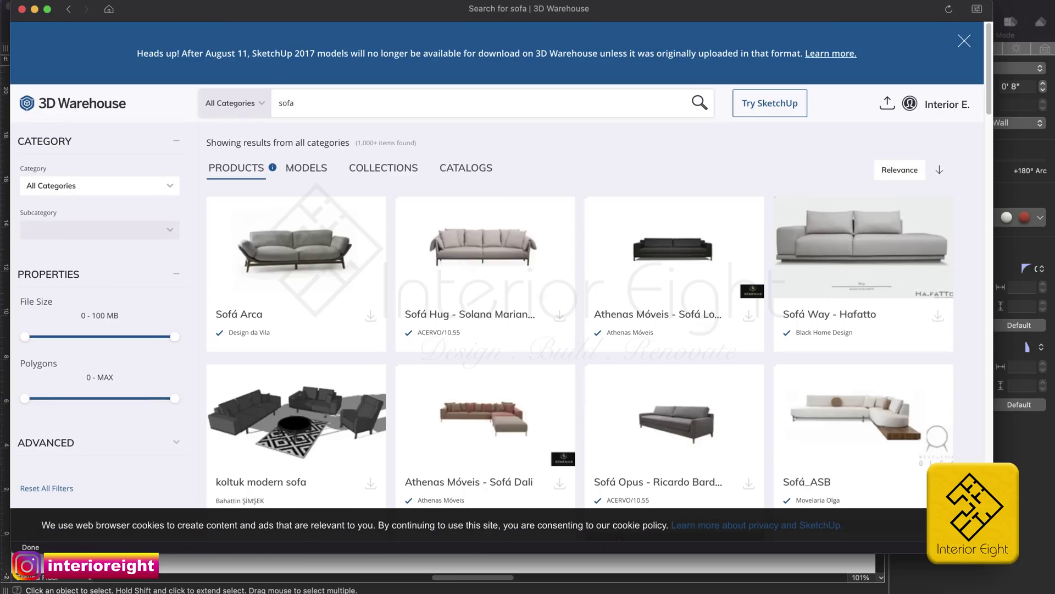
{"action": "left_click", "coordinate": [498, 244]}
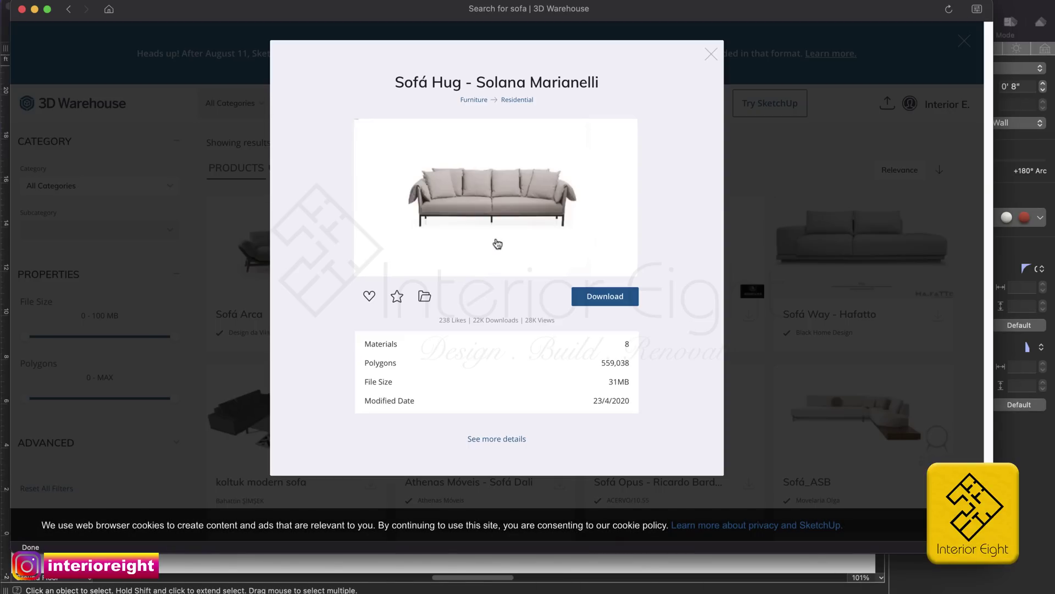
{"action": "left_click", "coordinate": [602, 303]}
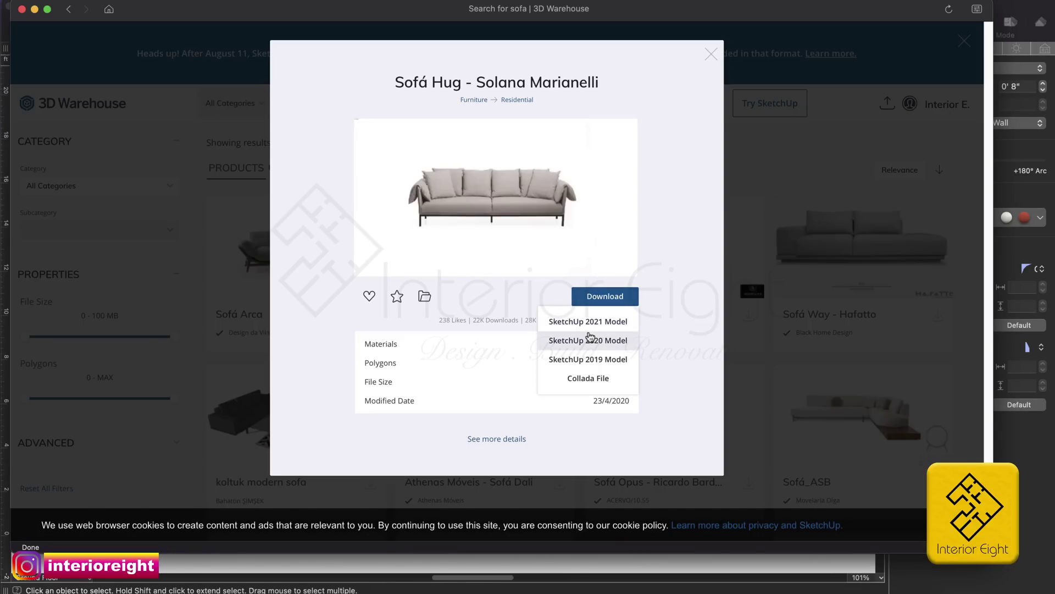
{"action": "left_click", "coordinate": [591, 385]}
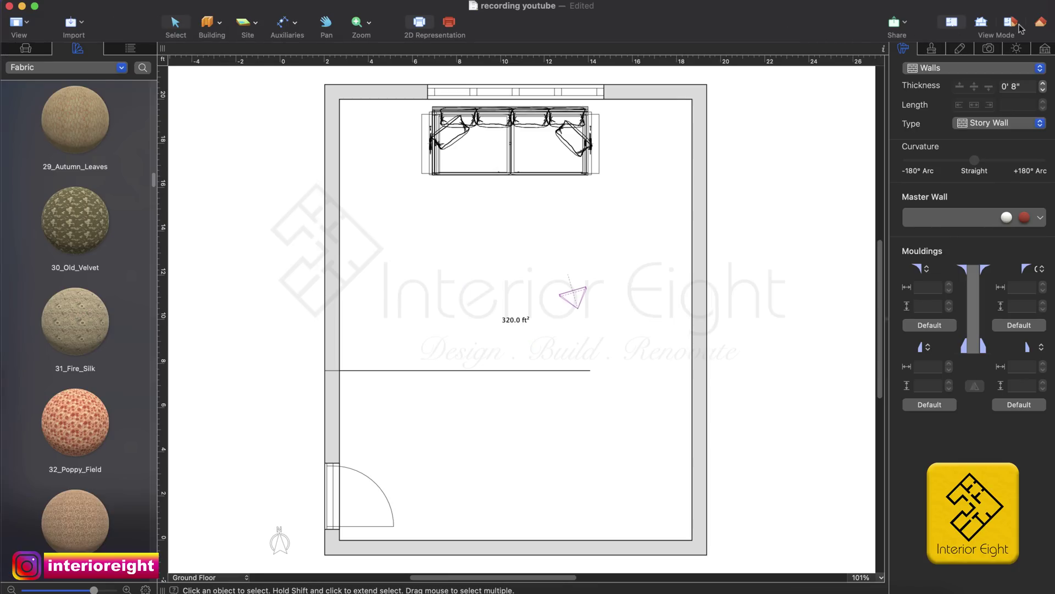
Switch to 3D view to see the brown leather sofa below the window.
{"action": "left_click", "coordinate": [1037, 26]}
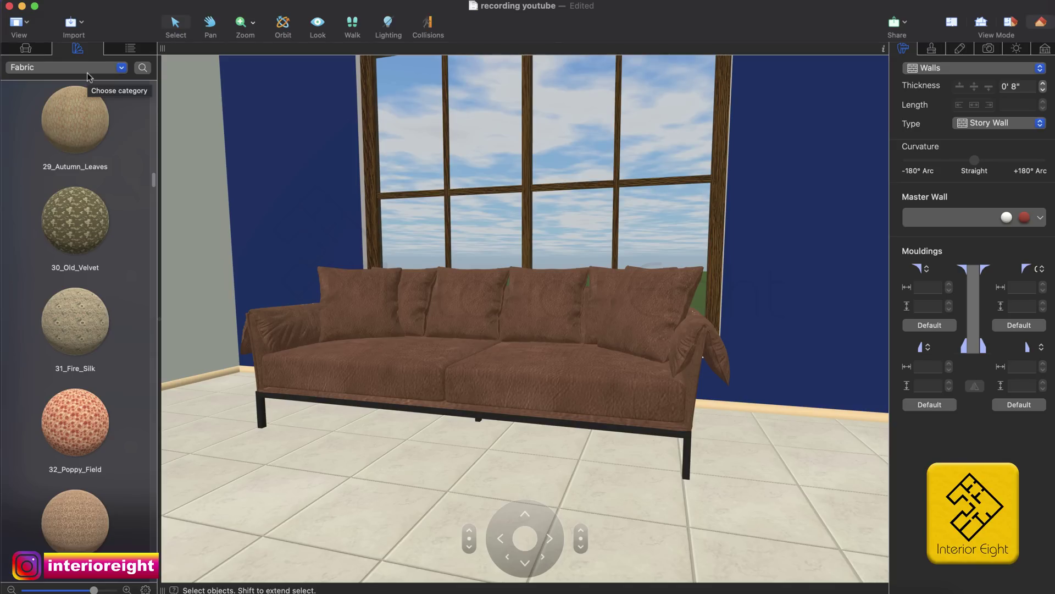
{"action": "scroll", "coordinate": [82, 132], "scroll_direction": "up", "scroll_amount": 3}
{"action": "scroll", "coordinate": [81, 129], "scroll_direction": "up", "scroll_amount": 3}
{"action": "scroll", "coordinate": [81, 128], "scroll_direction": "up", "scroll_amount": 2}
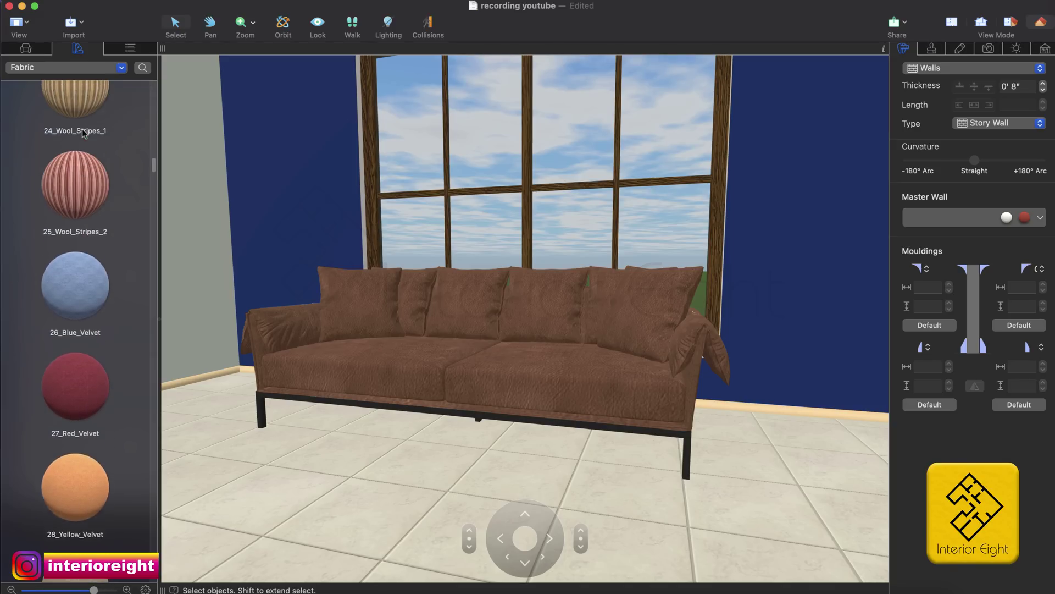
{"action": "scroll", "coordinate": [81, 128], "scroll_direction": "up", "scroll_amount": 3}
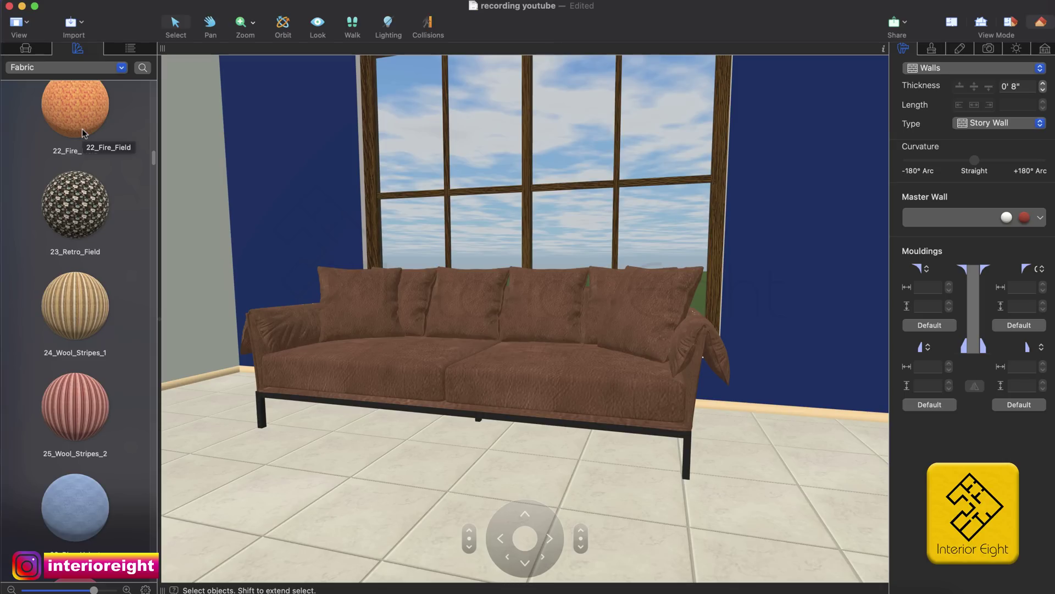
{"action": "scroll", "coordinate": [76, 181], "scroll_direction": "up", "scroll_amount": 1}
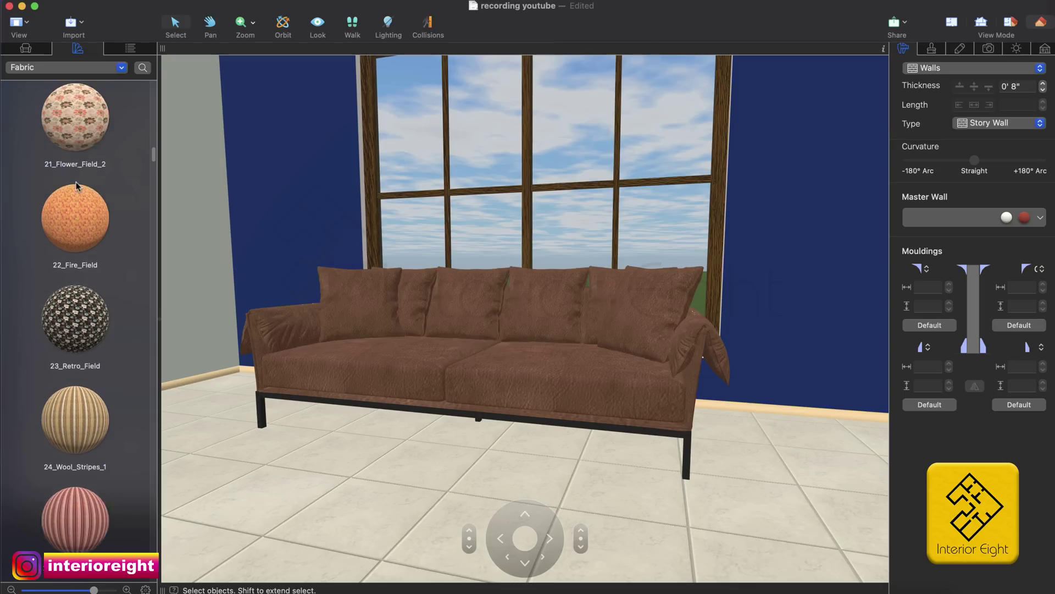
{"action": "scroll", "coordinate": [76, 181], "scroll_direction": "up", "scroll_amount": 2}
{"action": "scroll", "coordinate": [75, 182], "scroll_direction": "up", "scroll_amount": 2}
{"action": "scroll", "coordinate": [76, 181], "scroll_direction": "up", "scroll_amount": 2}
{"action": "scroll", "coordinate": [76, 181], "scroll_direction": "up", "scroll_amount": 2}
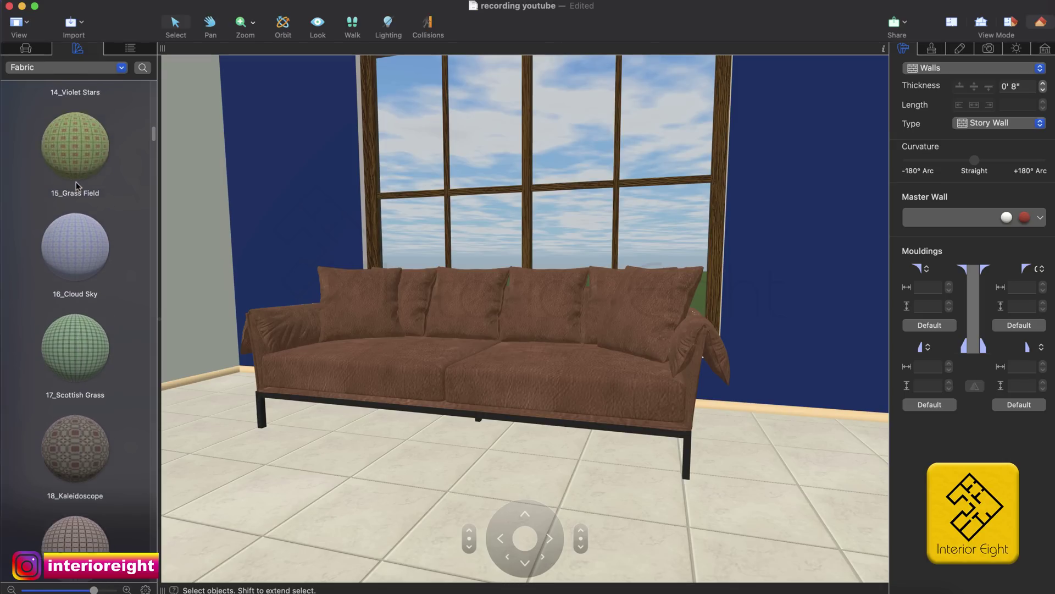
{"action": "scroll", "coordinate": [76, 181], "scroll_direction": "up", "scroll_amount": 2}
{"action": "scroll", "coordinate": [75, 181], "scroll_direction": "up", "scroll_amount": 2}
{"action": "scroll", "coordinate": [76, 184], "scroll_direction": "up", "scroll_amount": 2}
{"action": "scroll", "coordinate": [77, 185], "scroll_direction": "up", "scroll_amount": 1}
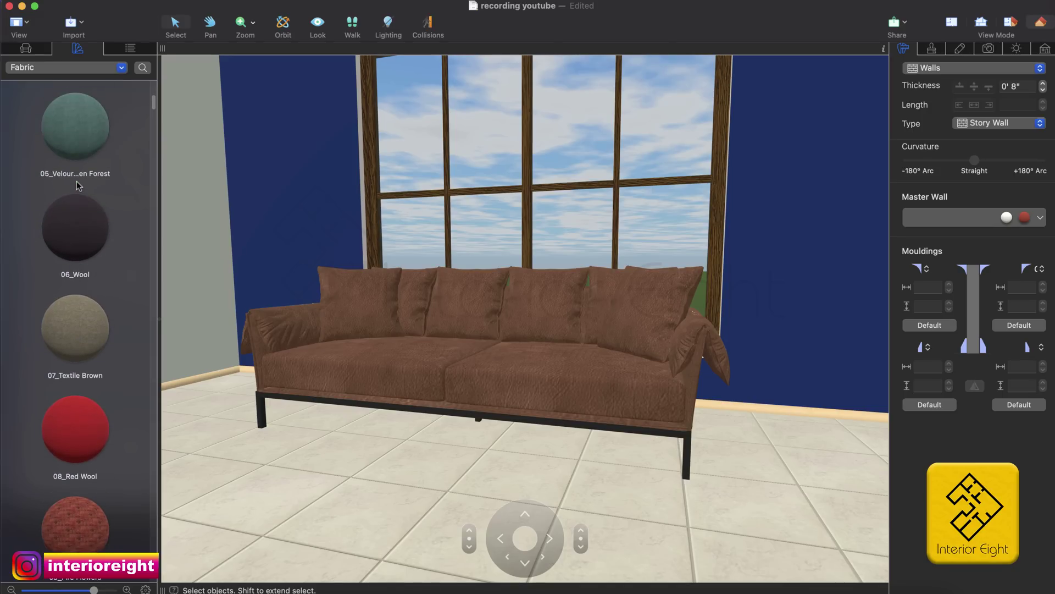
Apply 06_Wool to both seat cushions and 07_Textile Brown to the armrests and front frame.
{"action": "left_click_drag", "start_coordinate": [87, 213], "coordinate": [368, 364]}
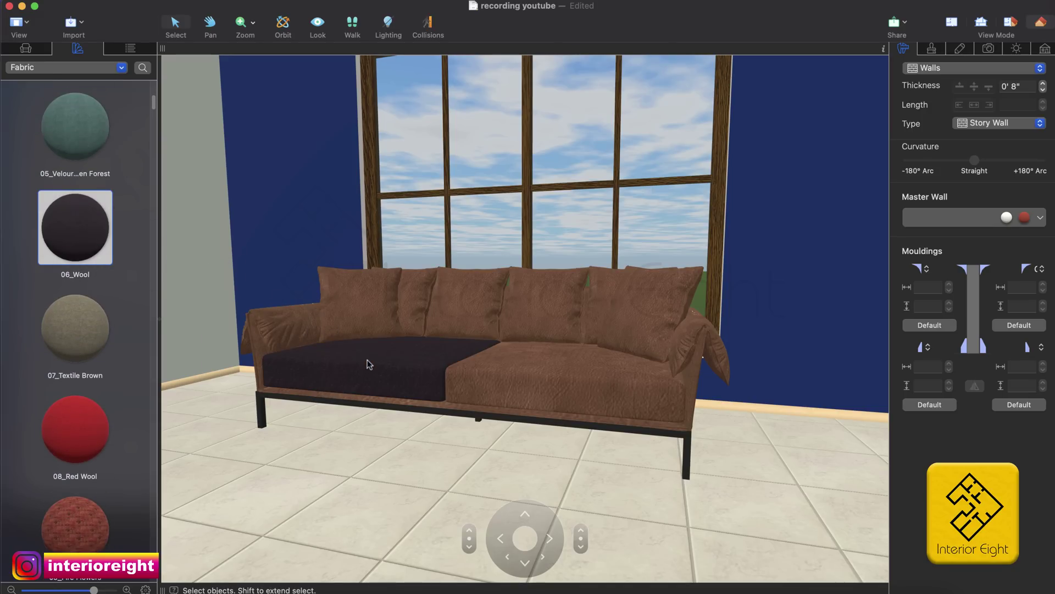
{"action": "left_click_drag", "start_coordinate": [94, 234], "coordinate": [493, 375]}
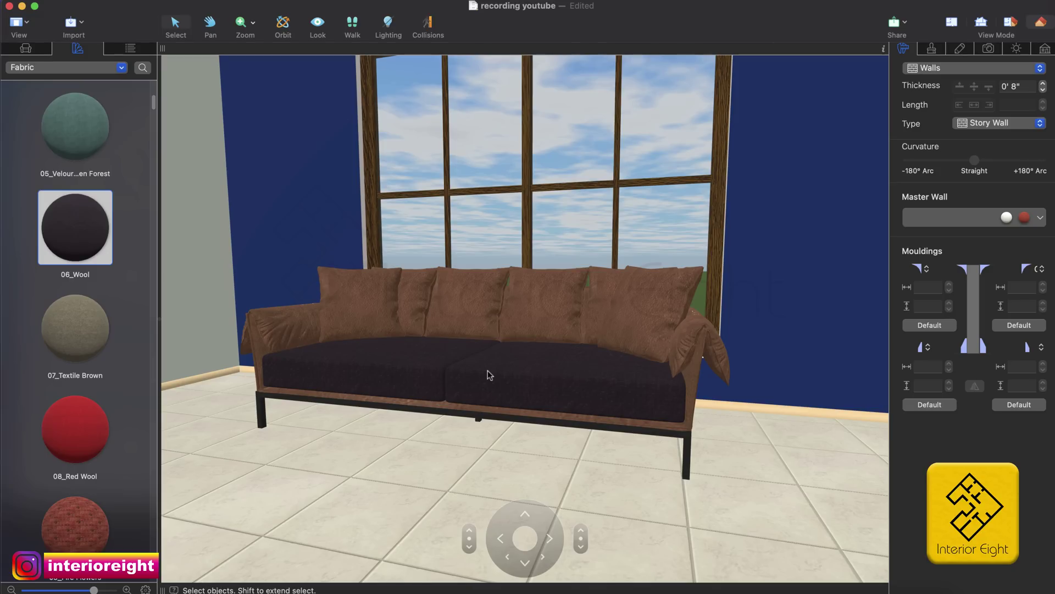
{"action": "left_click_drag", "start_coordinate": [69, 327], "coordinate": [256, 352]}
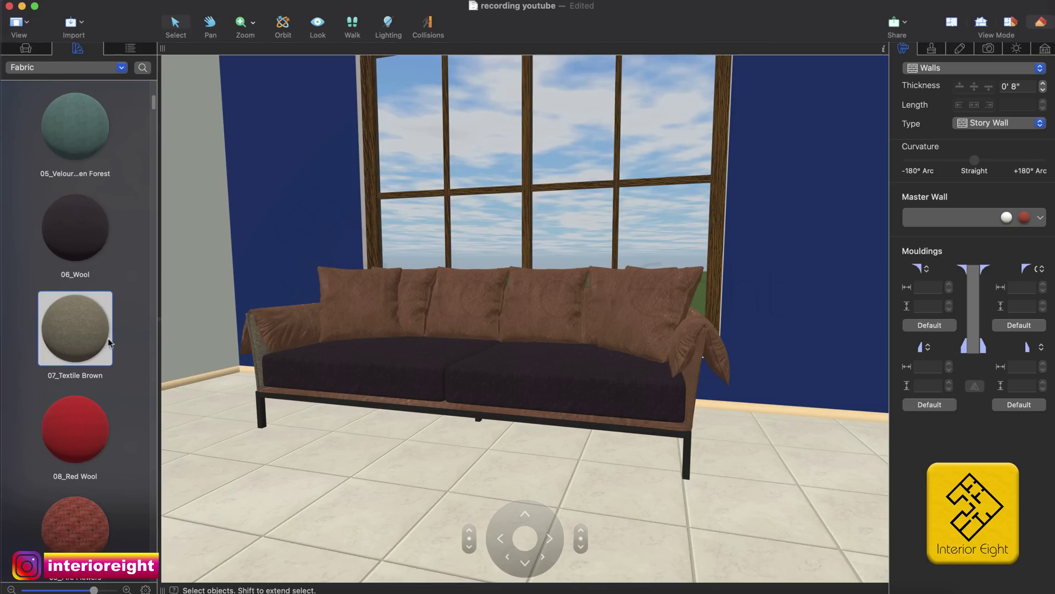
{"action": "left_click_drag", "start_coordinate": [99, 341], "coordinate": [701, 377]}
{"action": "left_click_drag", "start_coordinate": [74, 332], "coordinate": [318, 389]}
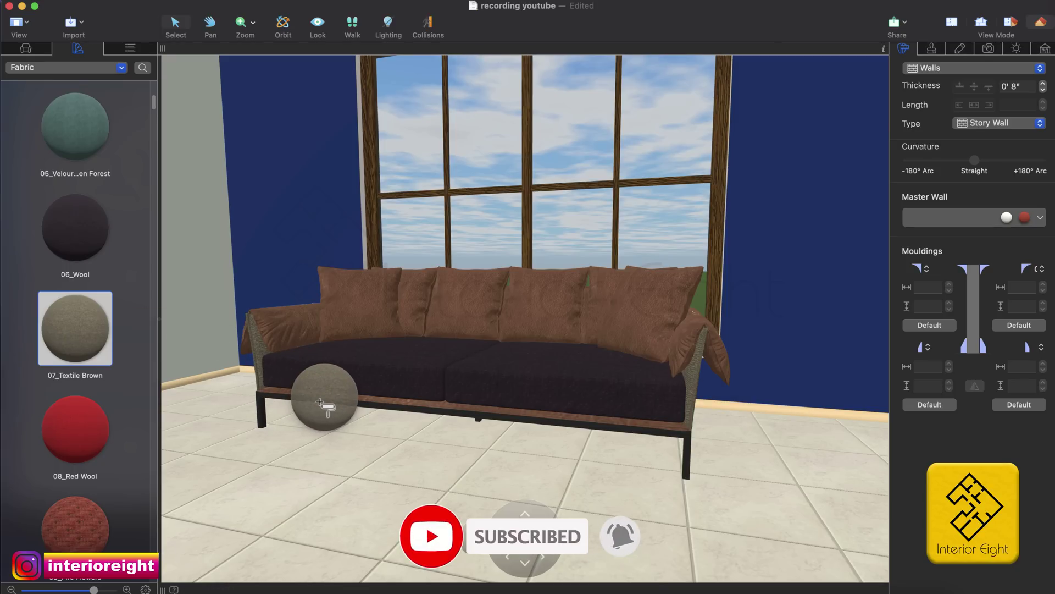
Finish brown textile on the armrest sides, make the middle pillow green velour, return to 2D.
{"action": "left_click_drag", "start_coordinate": [94, 334], "coordinate": [275, 327]}
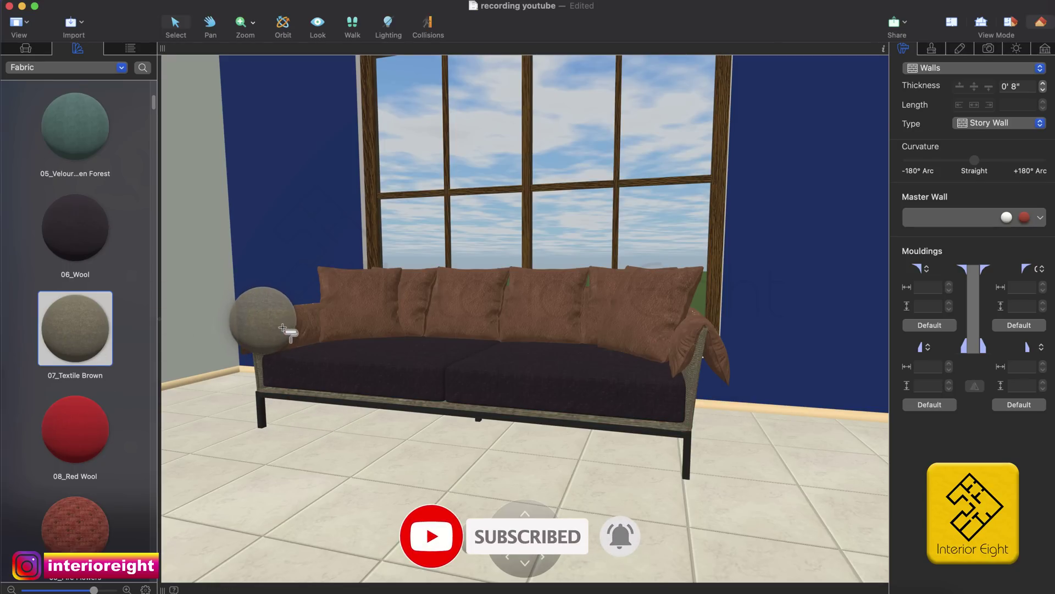
{"action": "left_click_drag", "start_coordinate": [75, 330], "coordinate": [674, 344]}
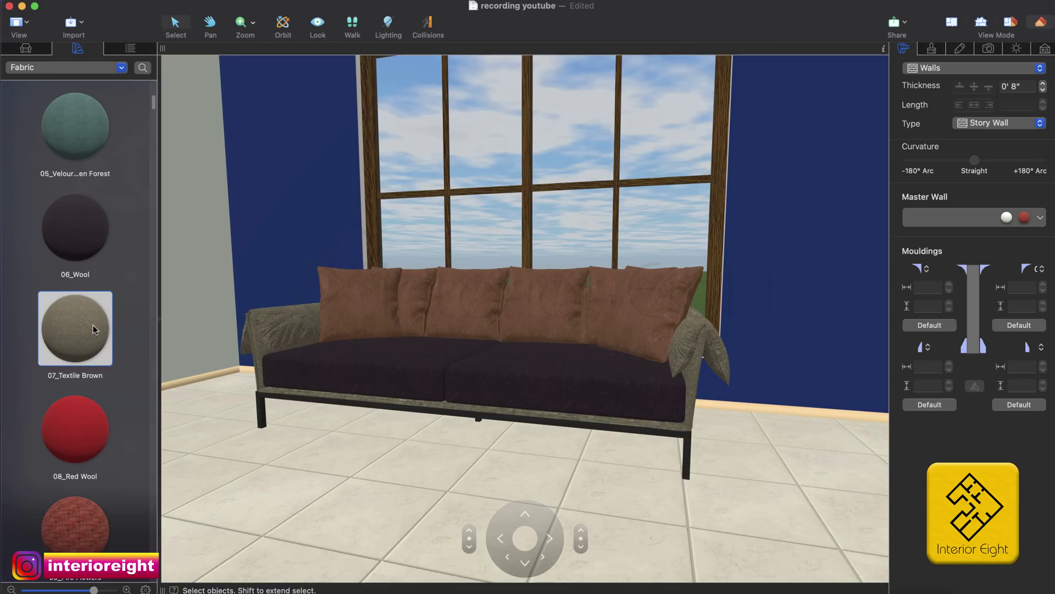
{"action": "left_click_drag", "start_coordinate": [77, 127], "coordinate": [484, 305]}
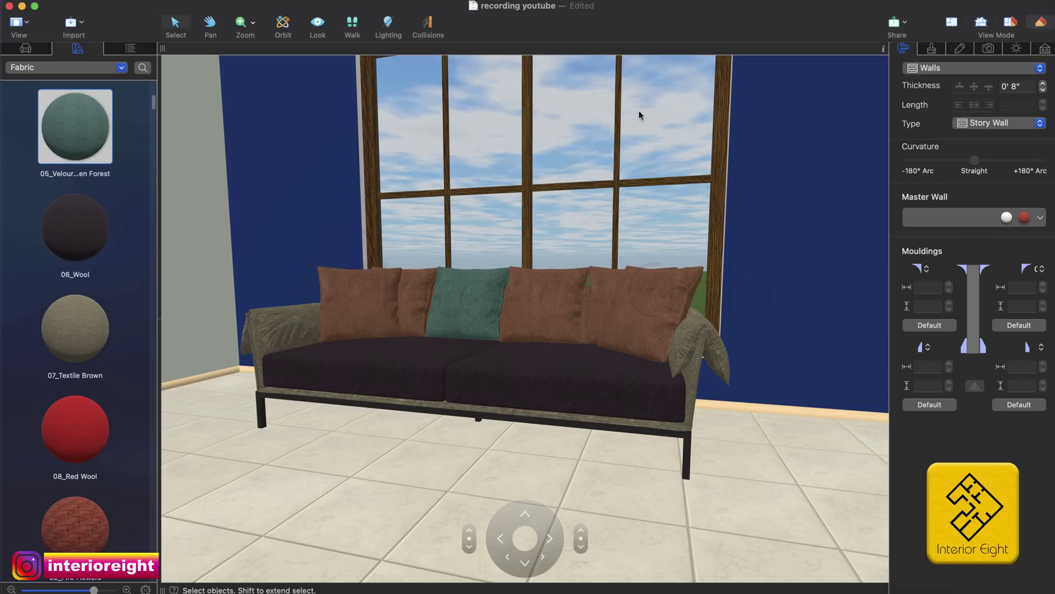
{"action": "left_click", "coordinate": [956, 23]}
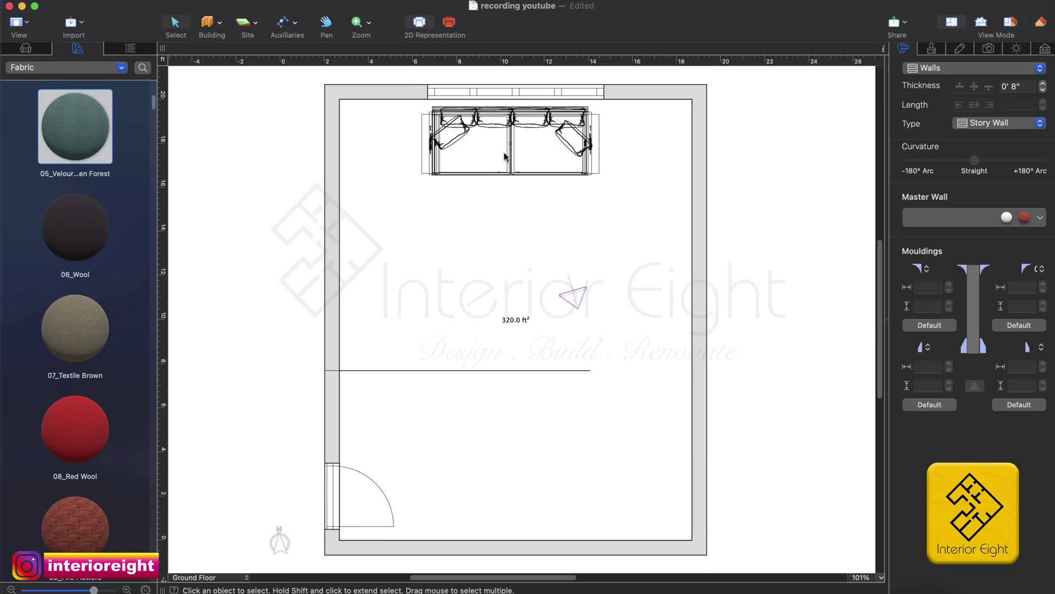
Open 3D Warehouse from the Import menu and search for 'bed'.
{"action": "left_click", "coordinate": [74, 22]}
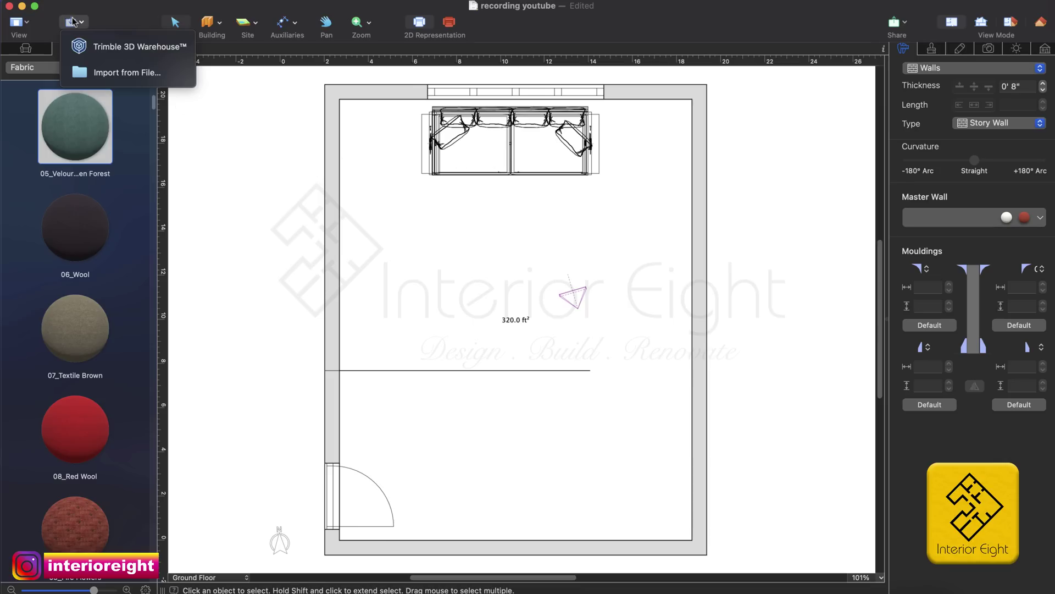
{"action": "left_click", "coordinate": [87, 46]}
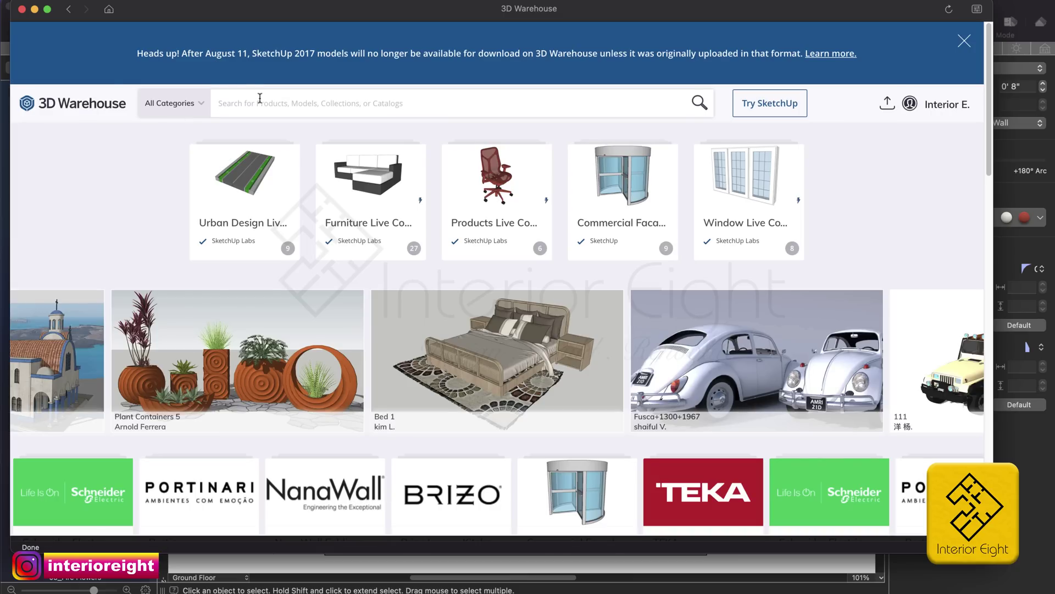
{"action": "left_click", "coordinate": [260, 98]}
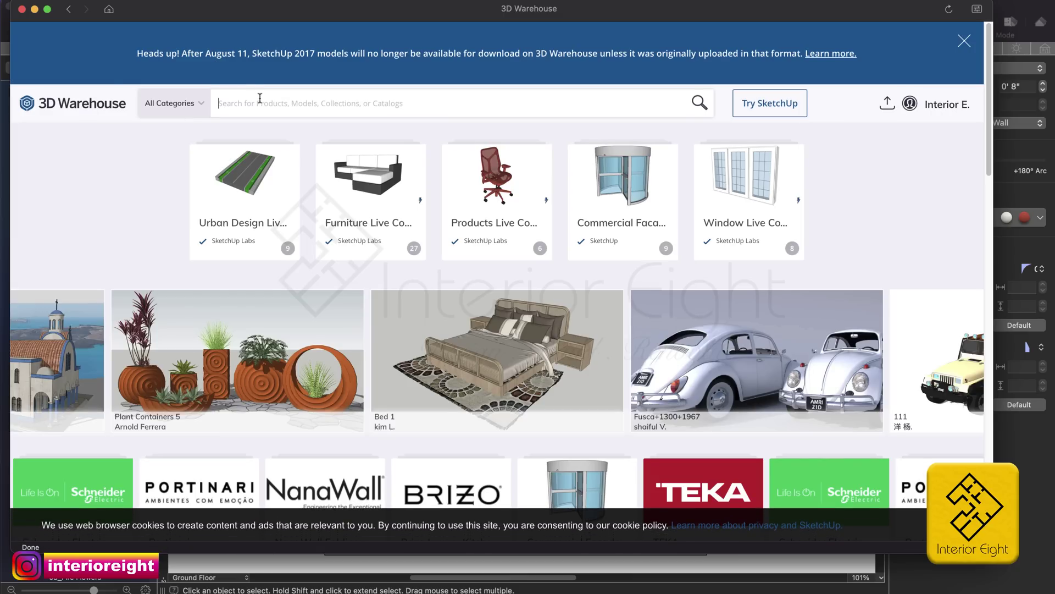
{"action": "type", "text": "bed"}
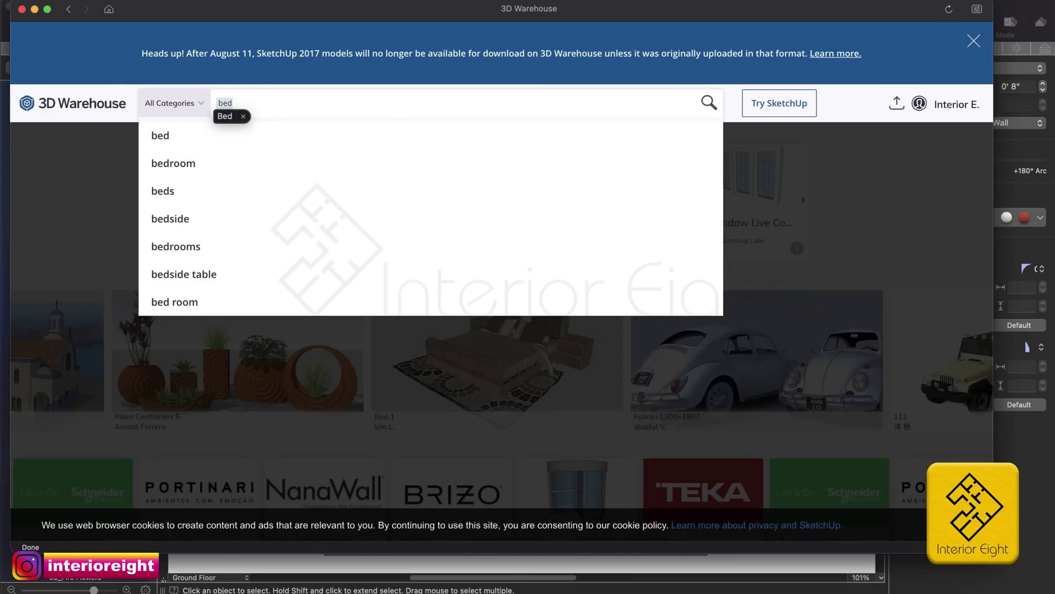
{"action": "key", "text": "Return"}
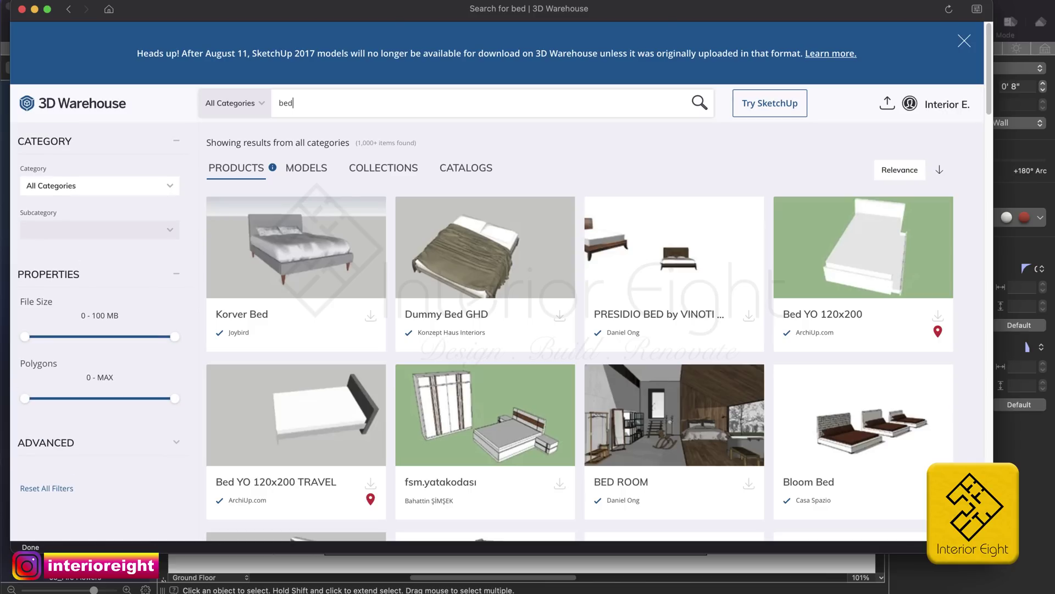
Find the Maui Bed in the bed results and download it as a Collada file.
{"action": "scroll", "coordinate": [412, 273], "scroll_direction": "down", "scroll_amount": 3}
{"action": "scroll", "coordinate": [412, 273], "scroll_direction": "down", "scroll_amount": 4}
{"action": "scroll", "coordinate": [413, 273], "scroll_direction": "down", "scroll_amount": 5}
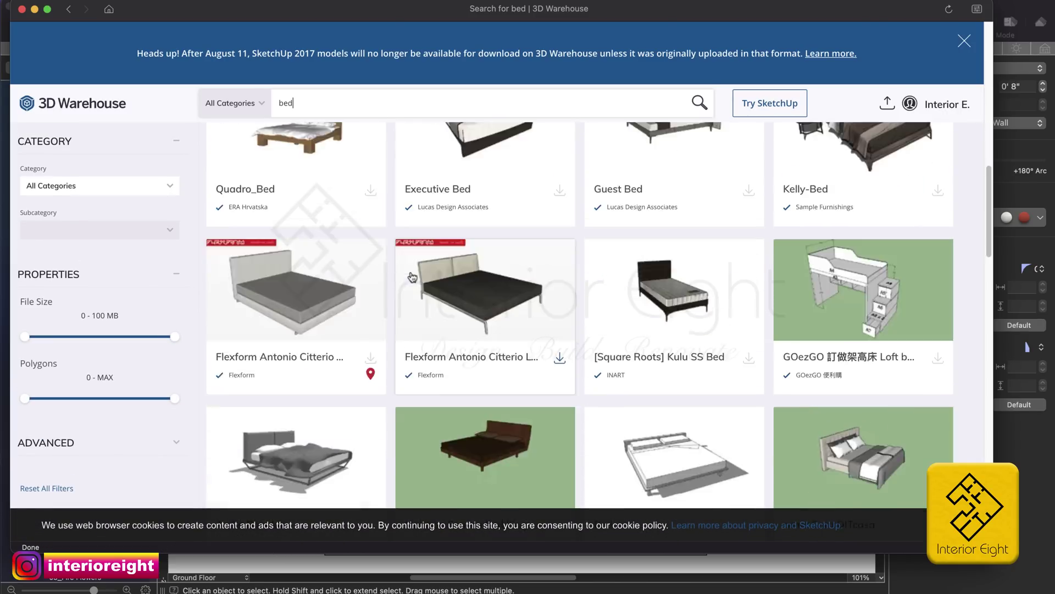
{"action": "scroll", "coordinate": [413, 275], "scroll_direction": "down", "scroll_amount": 5}
{"action": "scroll", "coordinate": [413, 276], "scroll_direction": "down", "scroll_amount": 4}
{"action": "scroll", "coordinate": [414, 278], "scroll_direction": "down", "scroll_amount": 1}
{"action": "scroll", "coordinate": [413, 277], "scroll_direction": "down", "scroll_amount": 3}
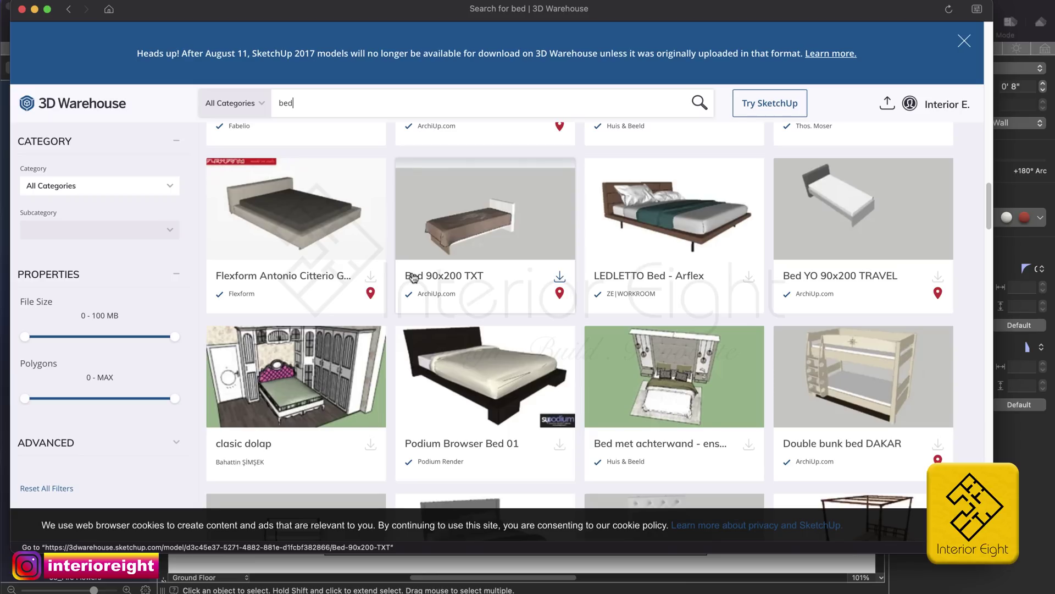
{"action": "scroll", "coordinate": [413, 277], "scroll_direction": "down", "scroll_amount": 3}
{"action": "scroll", "coordinate": [414, 277], "scroll_direction": "down", "scroll_amount": 4}
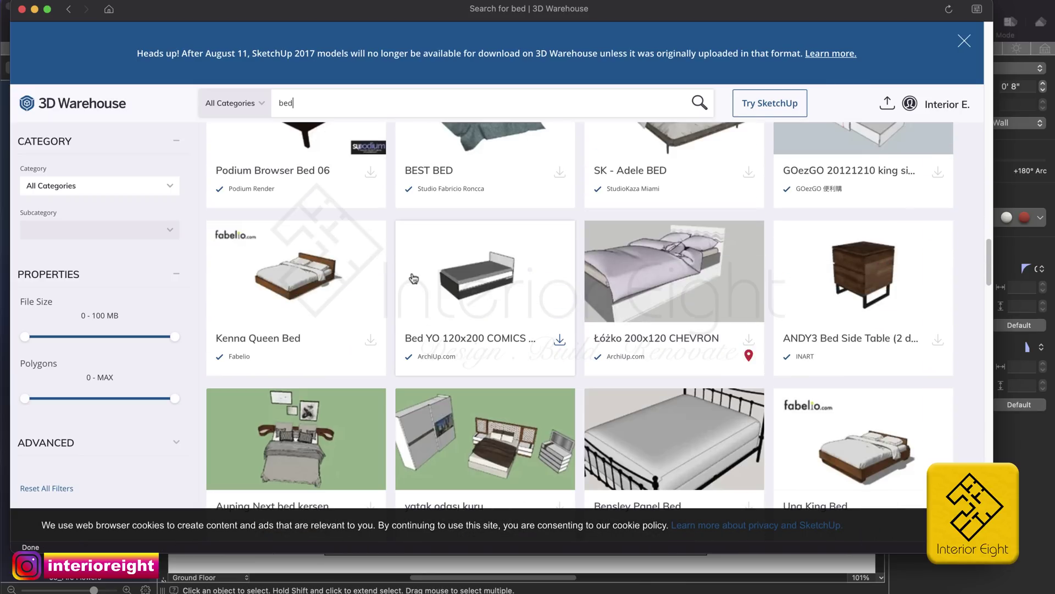
{"action": "scroll", "coordinate": [413, 277], "scroll_direction": "down", "scroll_amount": 4}
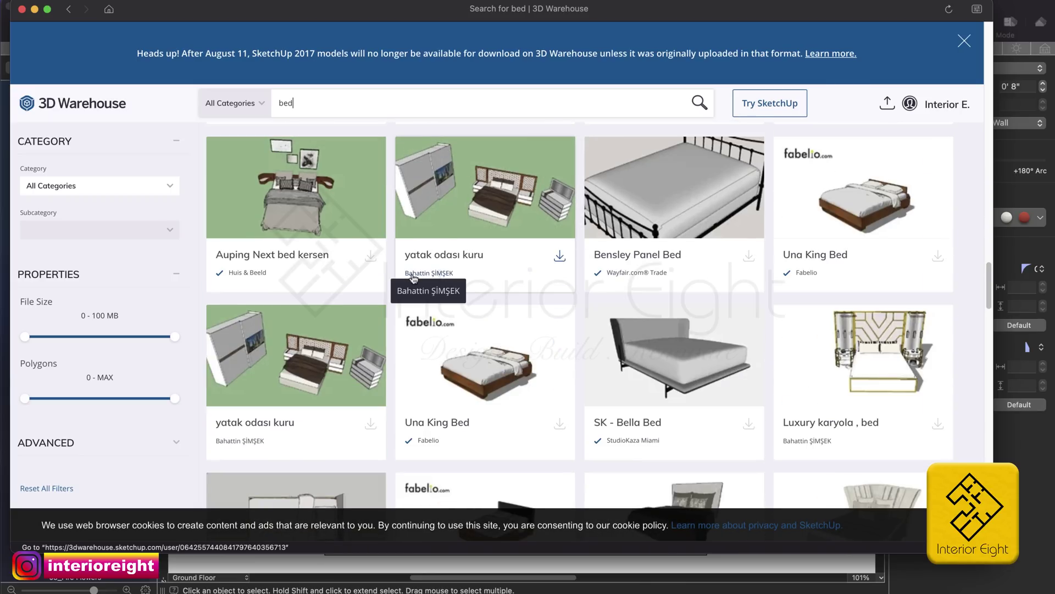
{"action": "scroll", "coordinate": [413, 276], "scroll_direction": "down", "scroll_amount": 2}
{"action": "scroll", "coordinate": [413, 276], "scroll_direction": "down", "scroll_amount": 3}
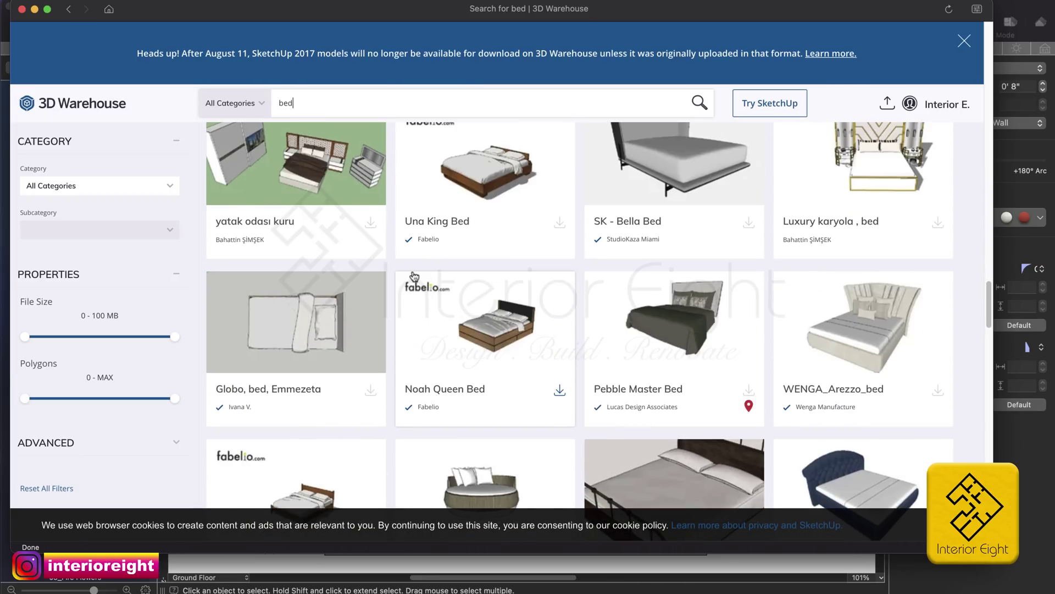
{"action": "scroll", "coordinate": [414, 276], "scroll_direction": "up", "scroll_amount": 3}
{"action": "scroll", "coordinate": [450, 281], "scroll_direction": "up", "scroll_amount": 4}
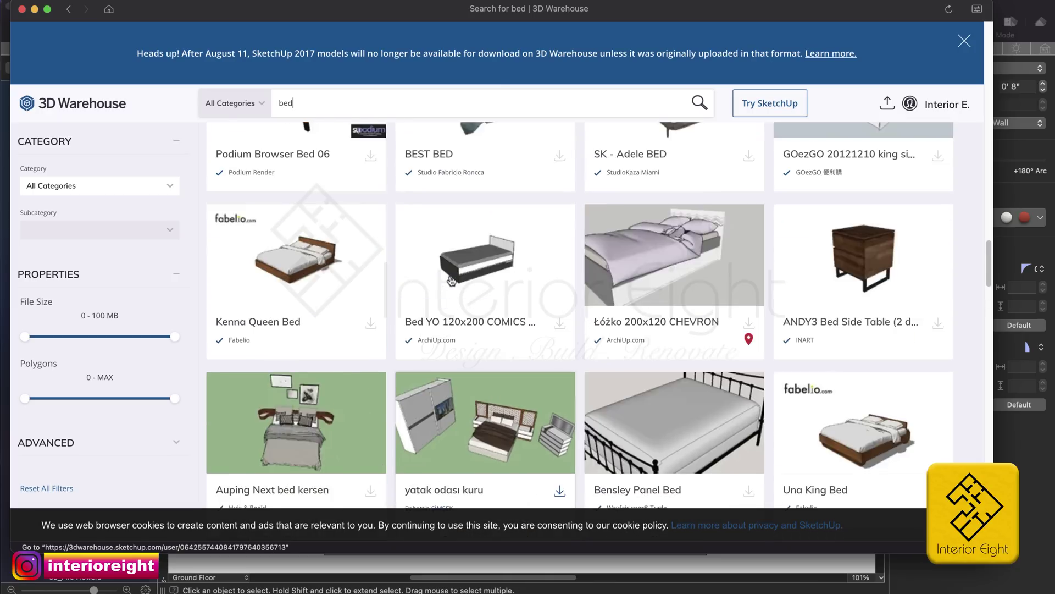
{"action": "scroll", "coordinate": [450, 281], "scroll_direction": "up", "scroll_amount": 2}
{"action": "scroll", "coordinate": [451, 281], "scroll_direction": "up", "scroll_amount": 3}
{"action": "scroll", "coordinate": [452, 280], "scroll_direction": "up", "scroll_amount": 3}
{"action": "scroll", "coordinate": [454, 281], "scroll_direction": "up", "scroll_amount": 5}
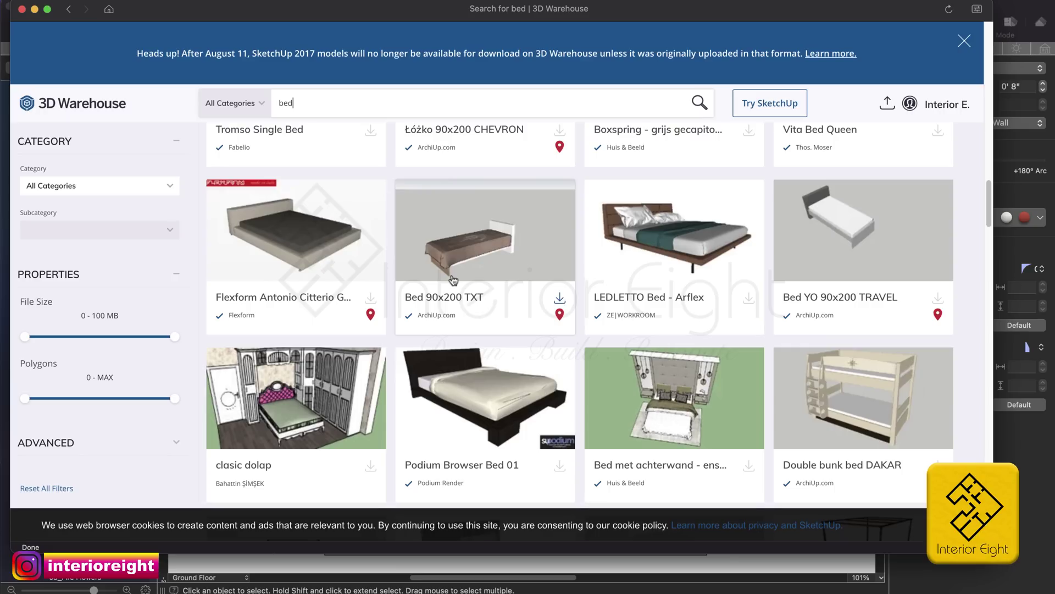
{"action": "scroll", "coordinate": [454, 281], "scroll_direction": "up", "scroll_amount": 5}
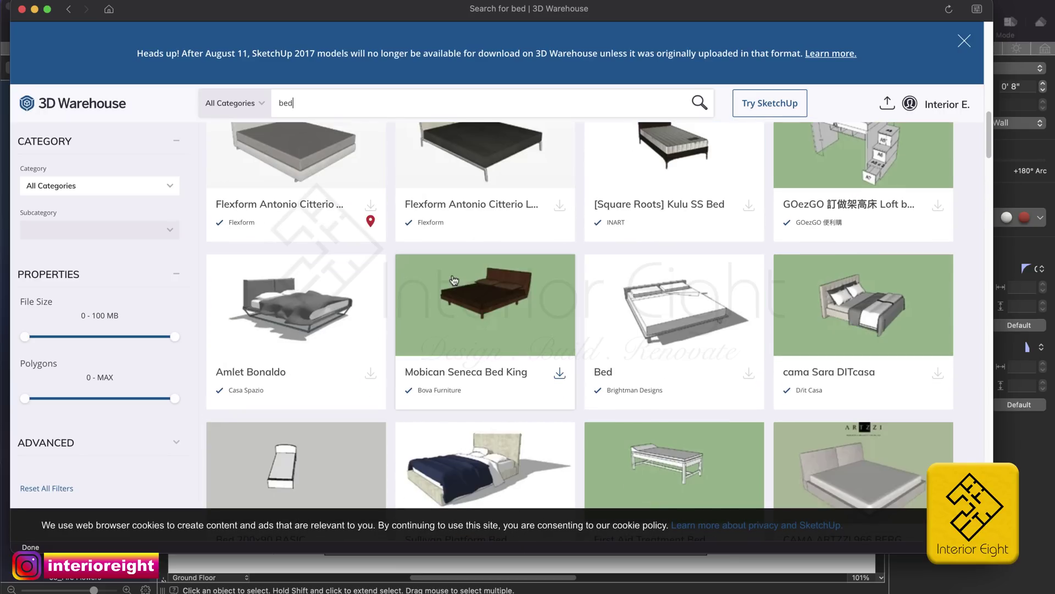
{"action": "scroll", "coordinate": [453, 281], "scroll_direction": "down", "scroll_amount": 2}
{"action": "scroll", "coordinate": [454, 280], "scroll_direction": "up", "scroll_amount": 4}
{"action": "scroll", "coordinate": [453, 280], "scroll_direction": "up", "scroll_amount": 5}
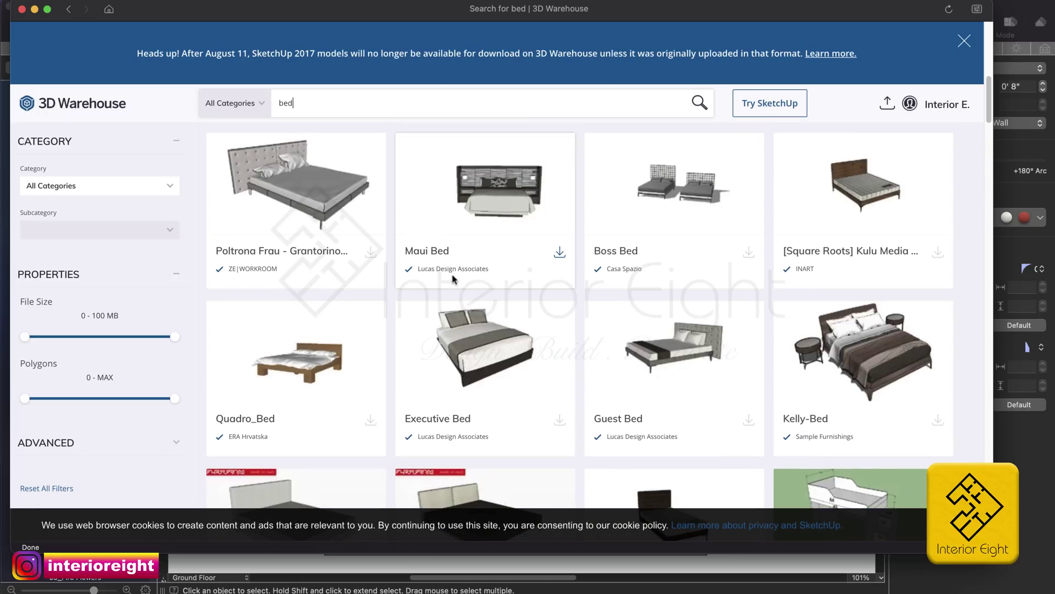
{"action": "left_click", "coordinate": [515, 209]}
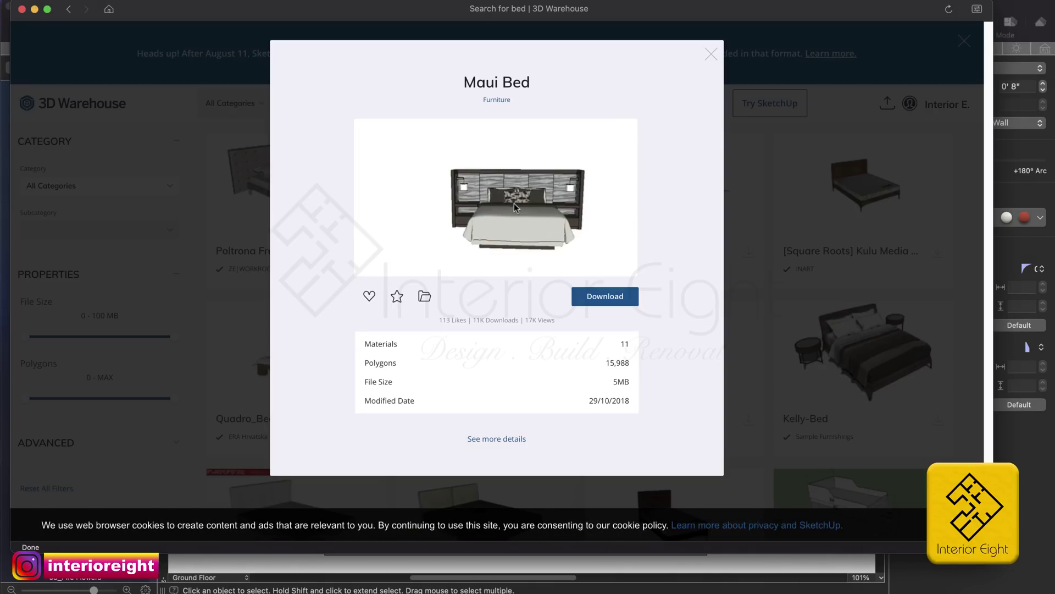
{"action": "left_click", "coordinate": [611, 298]}
{"action": "left_click", "coordinate": [596, 377]}
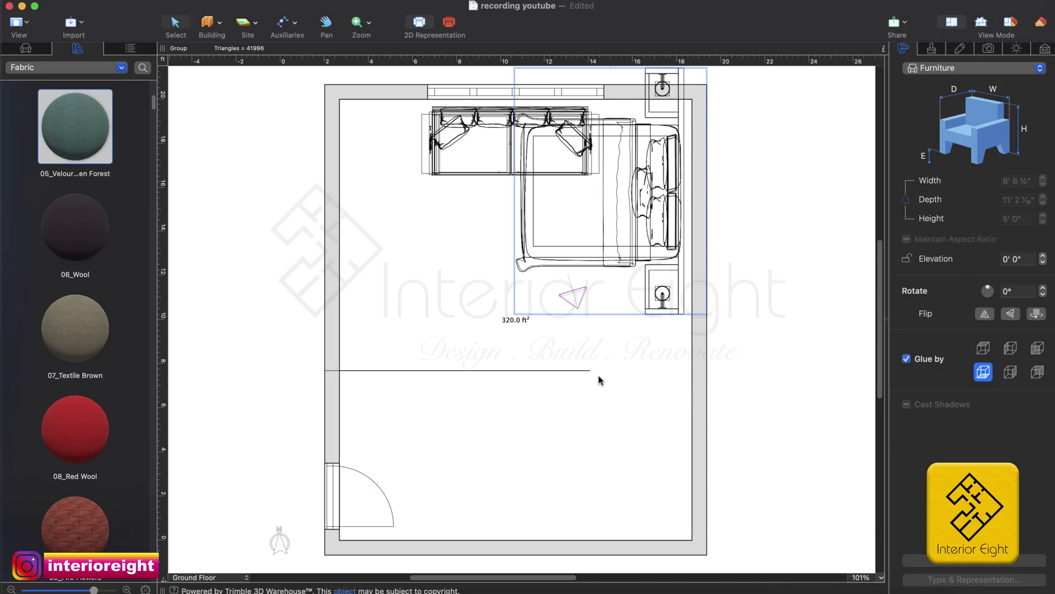
Move the bed toward the room centre and the sofa against the bottom wall.
{"action": "left_click_drag", "start_coordinate": [580, 241], "coordinate": [500, 376]}
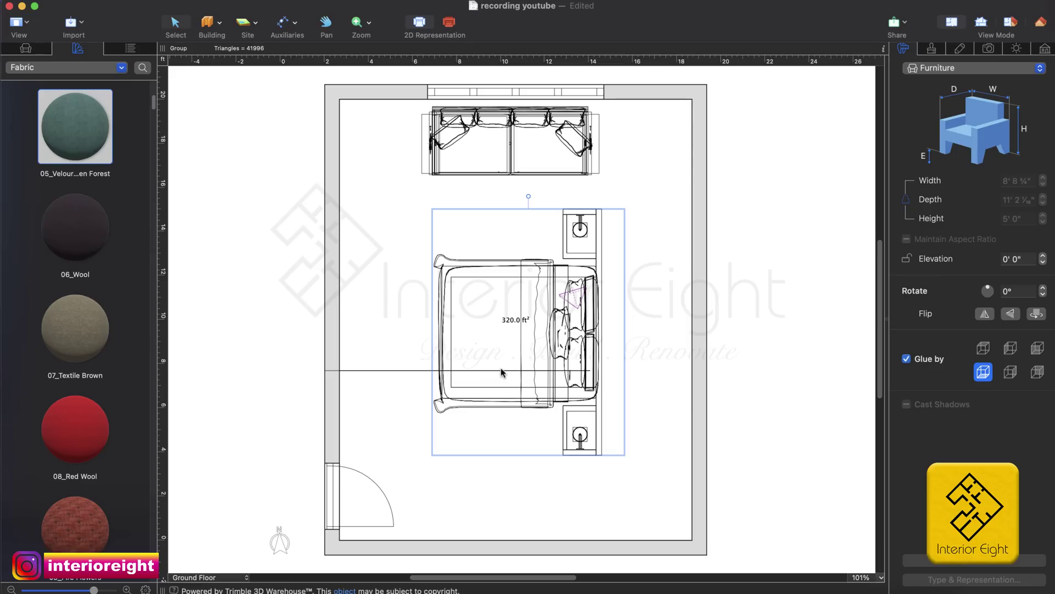
{"action": "left_click", "coordinate": [480, 130]}
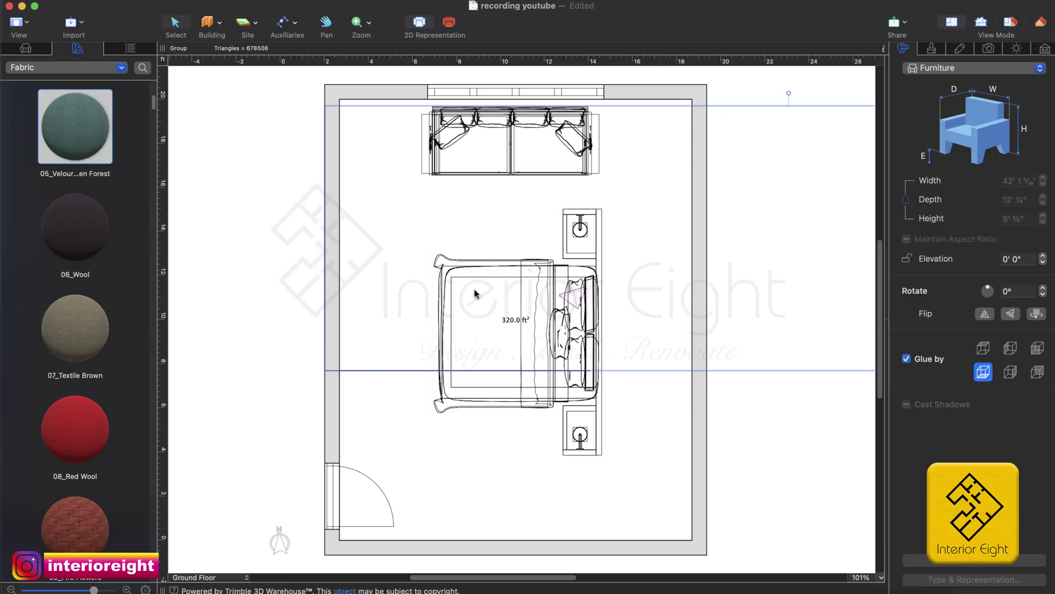
{"action": "left_click_drag", "start_coordinate": [475, 293], "coordinate": [495, 486]}
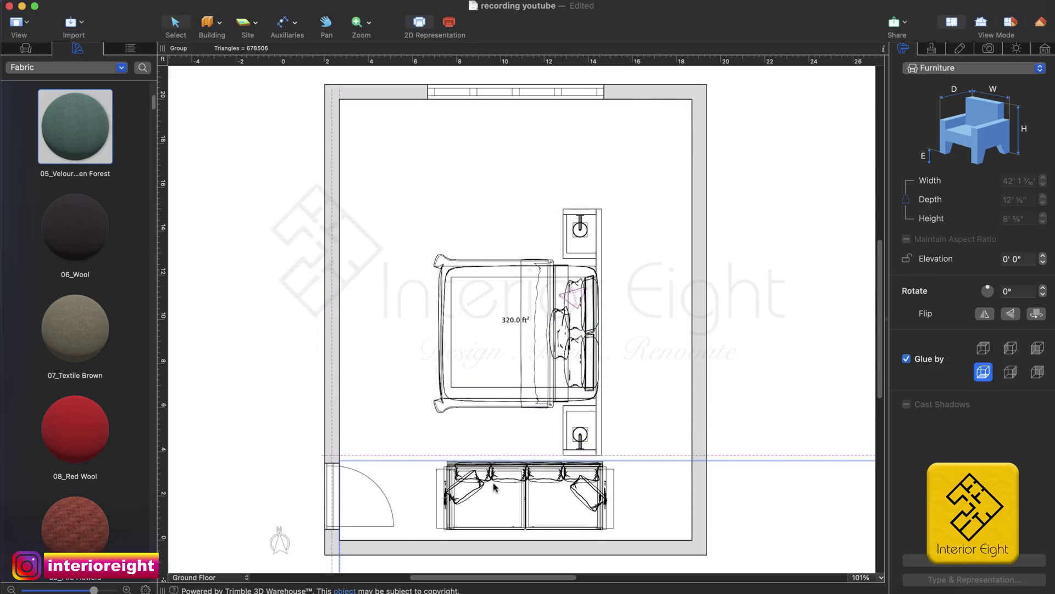
Place the Maui bed against the top wall rotated 90°, preview in 3D, then return to 2D.
{"action": "left_click_drag", "start_coordinate": [494, 358], "coordinate": [481, 256]}
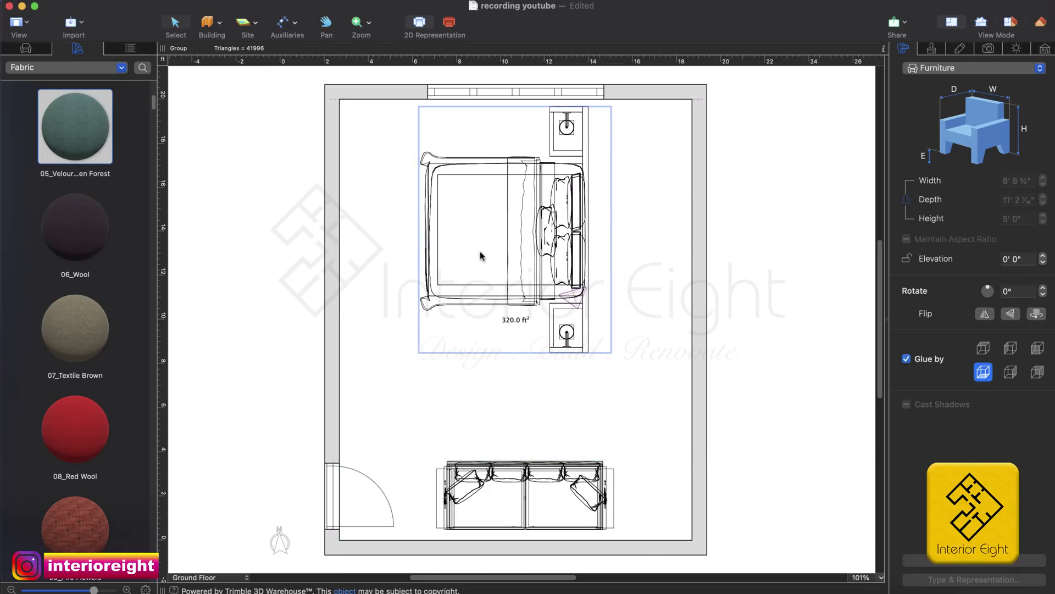
{"action": "mouse_move", "coordinate": [517, 94]}
{"action": "left_mouse_down"}
{"action": "mouse_move", "coordinate": [409, 227]}
{"action": "mouse_move", "coordinate": [427, 236]}
{"action": "left_mouse_up"}
{"action": "left_click_drag", "start_coordinate": [491, 255], "coordinate": [486, 212]}
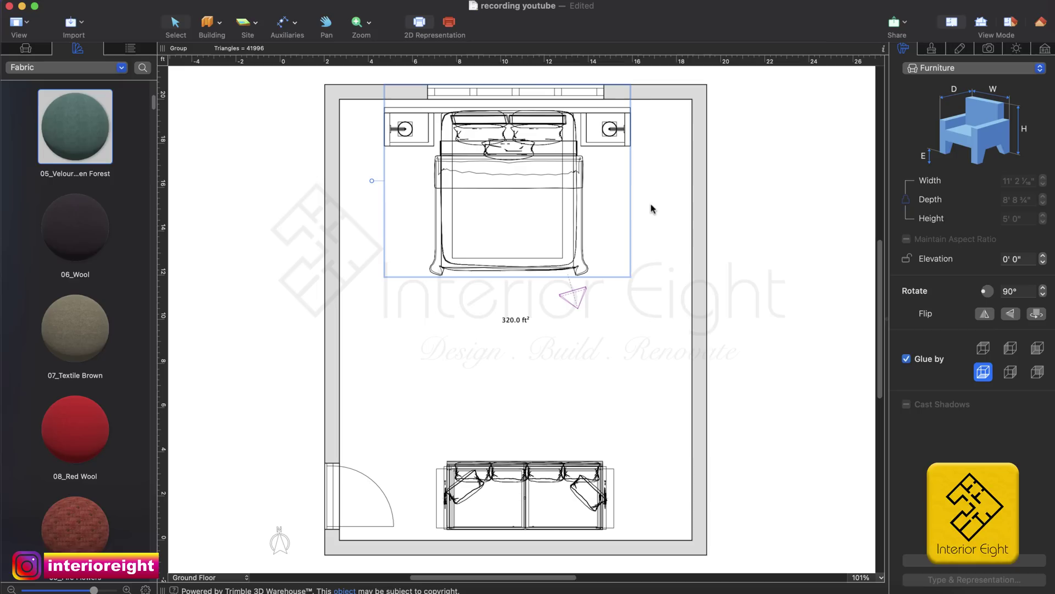
{"action": "left_click", "coordinate": [1037, 23]}
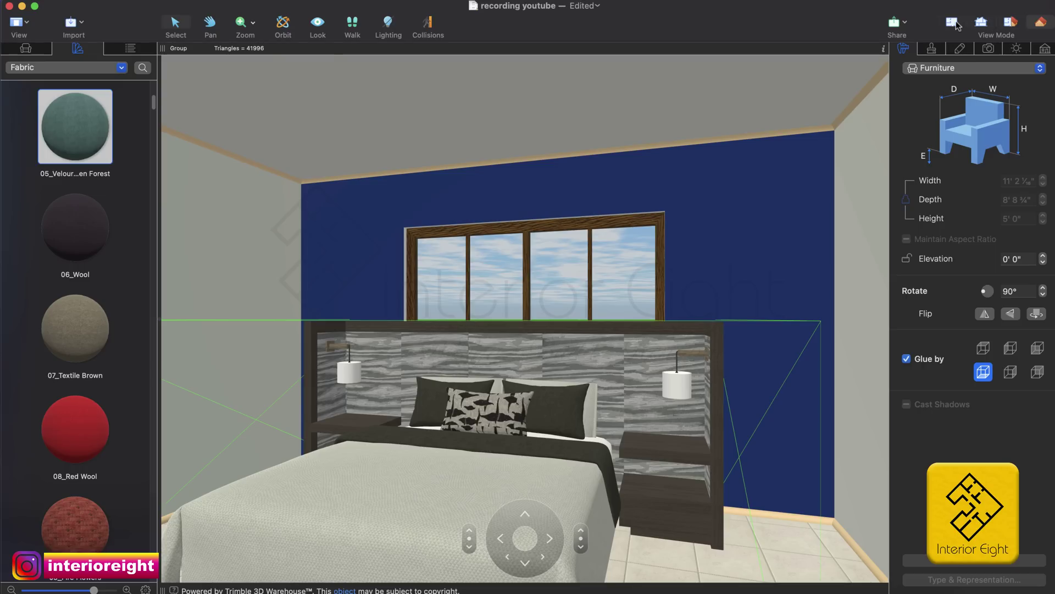
{"action": "left_click", "coordinate": [951, 22]}
Search 3D Warehouse for 'bed' and show community models instead of product listings.
{"action": "left_click", "coordinate": [75, 23]}
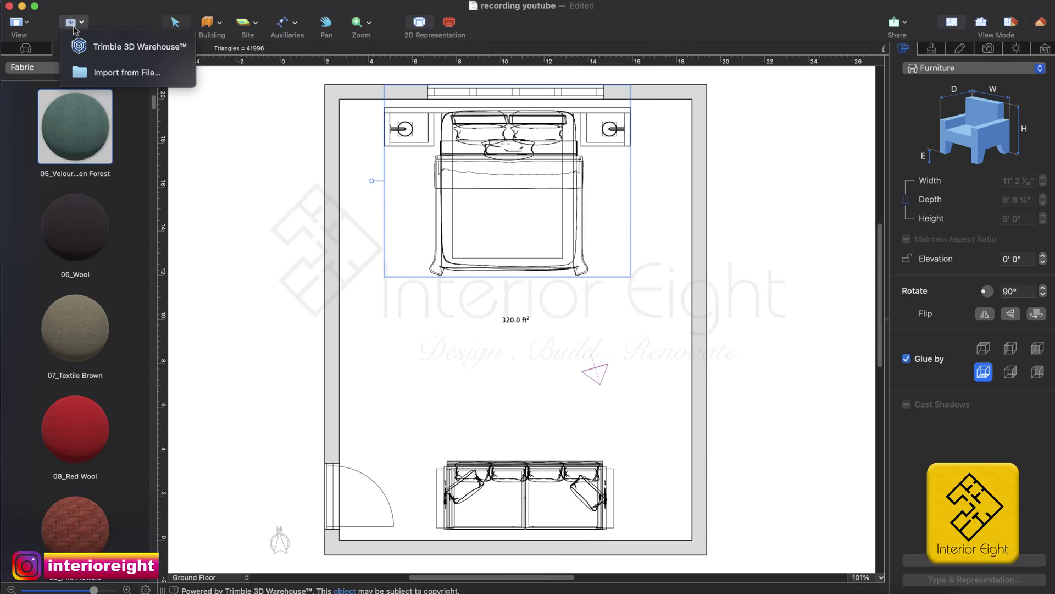
{"action": "left_click", "coordinate": [89, 48]}
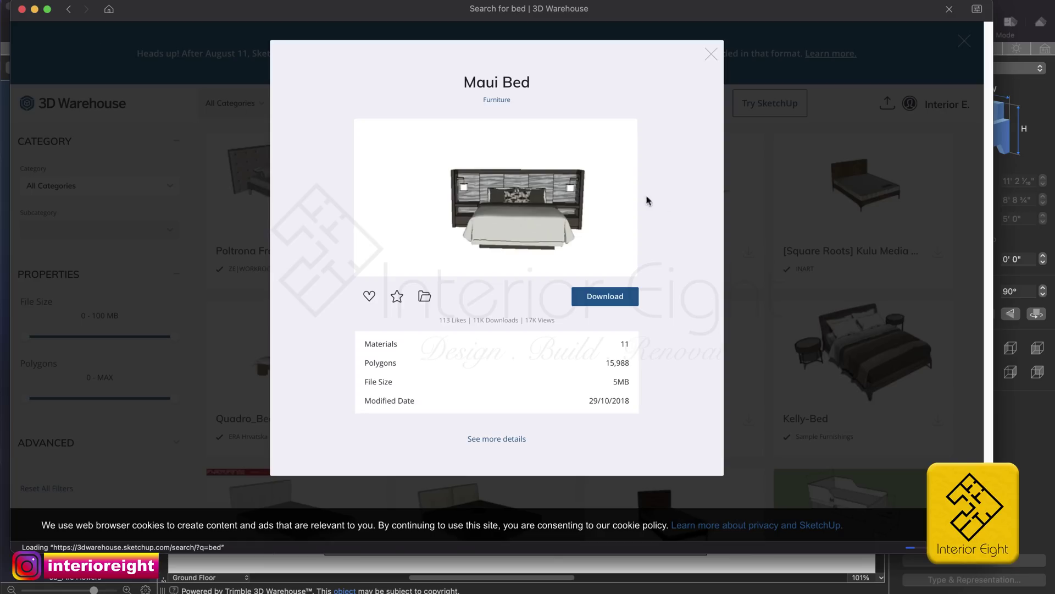
{"action": "type", "text": "bed"}
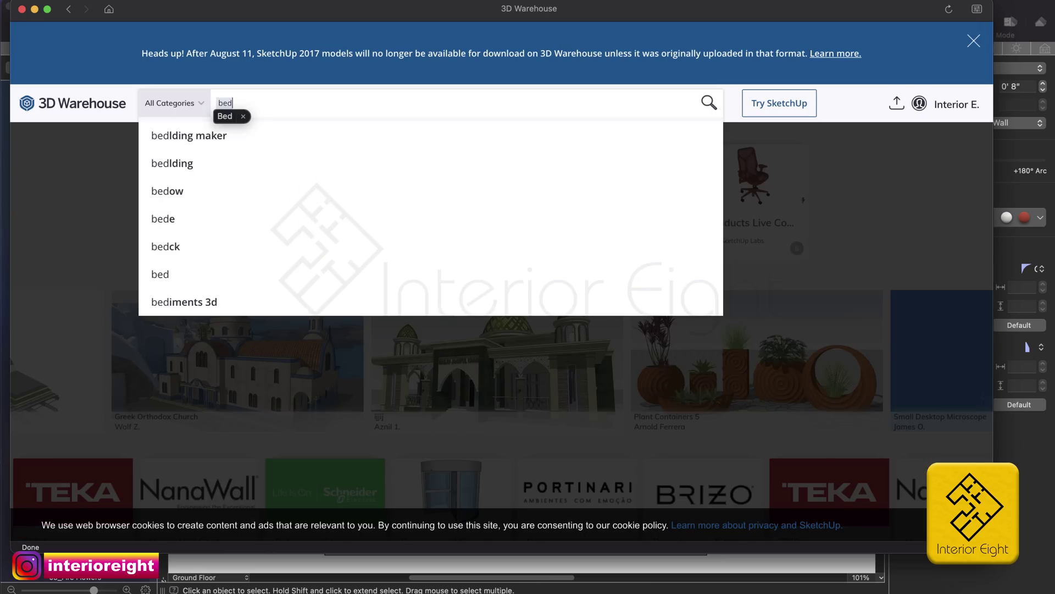
{"action": "key", "text": "Return"}
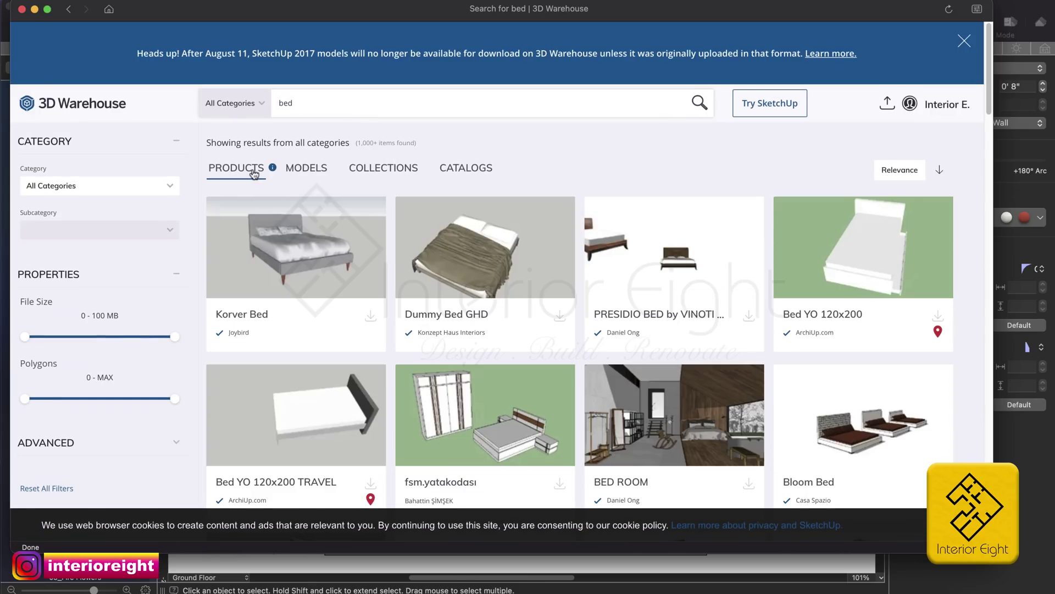
{"action": "left_click", "coordinate": [303, 170]}
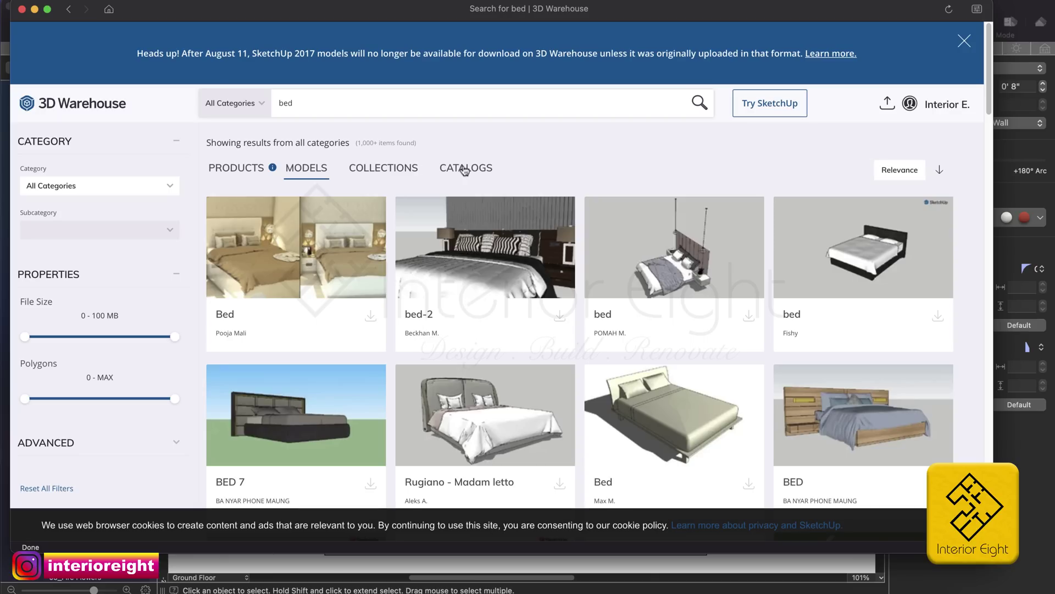
Open the BED 3 model, add it to Favorites, and close its details.
{"action": "scroll", "coordinate": [508, 220], "scroll_direction": "down", "scroll_amount": 5}
{"action": "scroll", "coordinate": [511, 223], "scroll_direction": "down", "scroll_amount": 5}
{"action": "scroll", "coordinate": [511, 223], "scroll_direction": "up", "scroll_amount": 6}
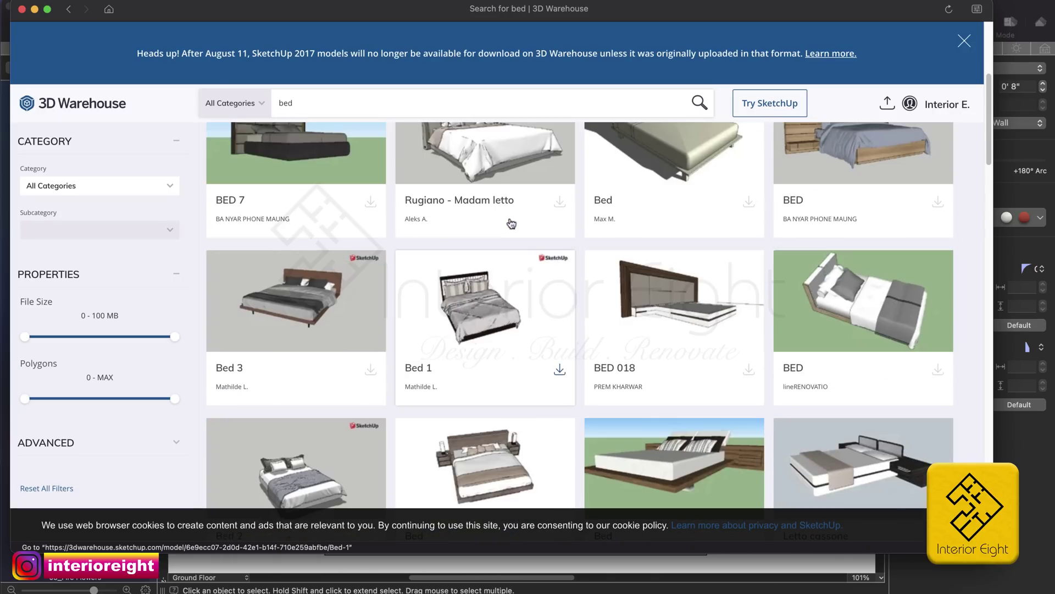
{"action": "scroll", "coordinate": [511, 223], "scroll_direction": "down", "scroll_amount": 5}
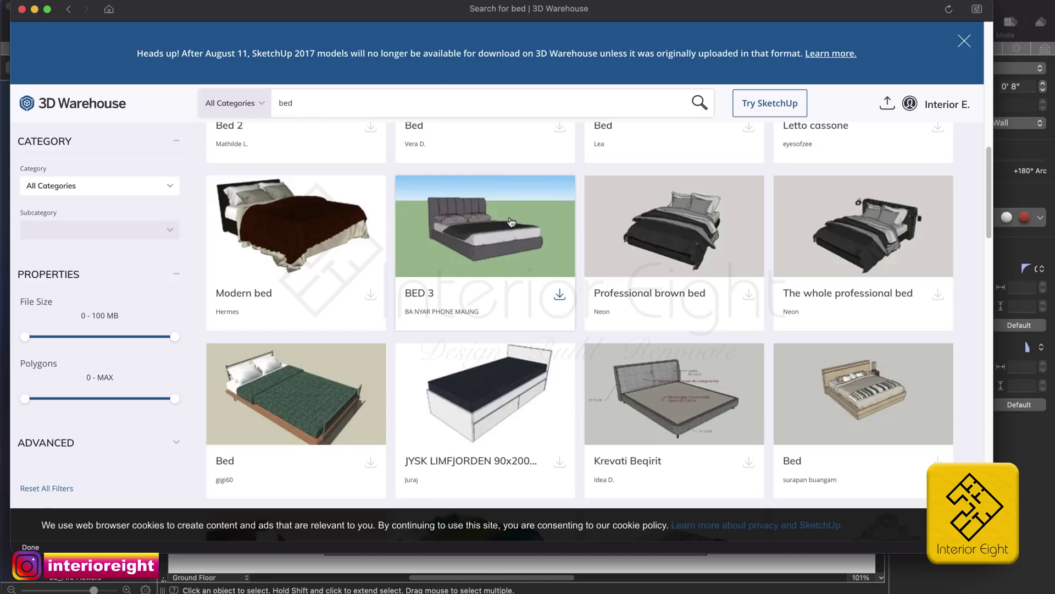
{"action": "left_click", "coordinate": [511, 222]}
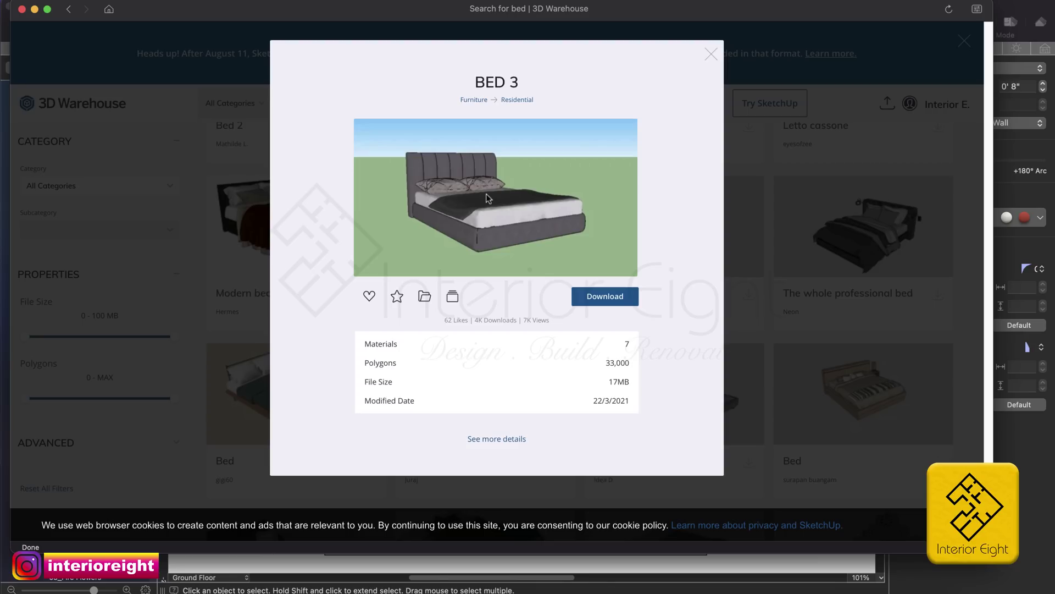
{"action": "left_click", "coordinate": [396, 300]}
{"action": "left_click", "coordinate": [249, 301]}
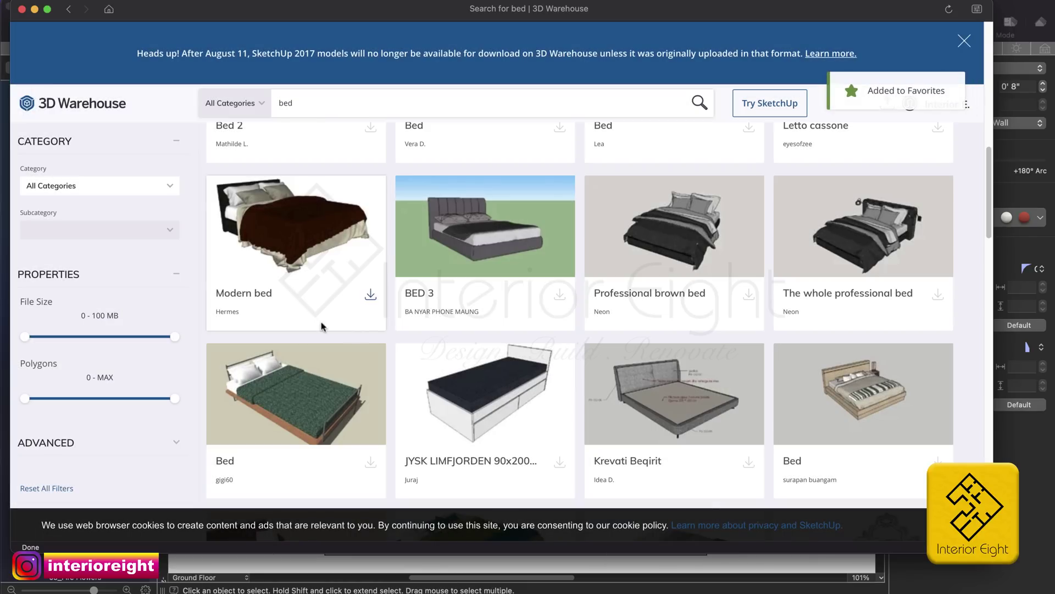
Open the Favorites list under My Content and look at the BED 3 page before going back.
{"action": "left_click", "coordinate": [968, 105]}
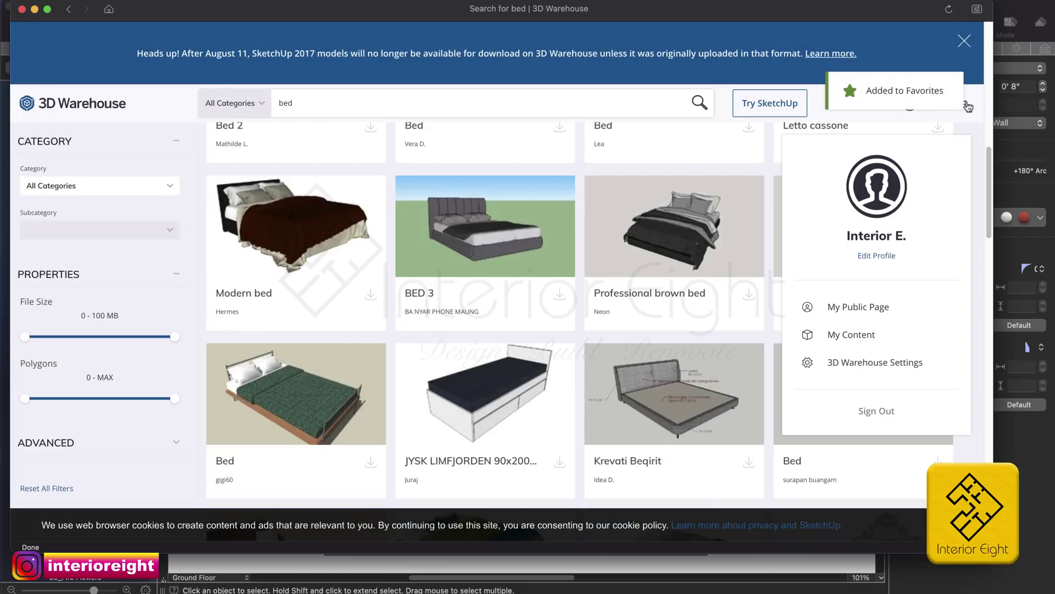
{"action": "left_click", "coordinate": [870, 340]}
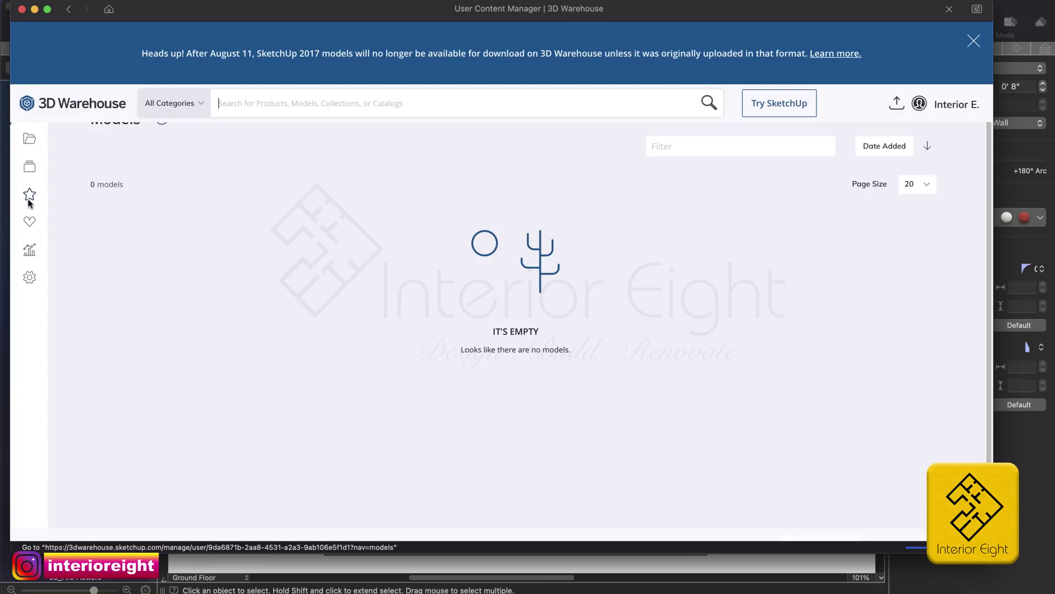
{"action": "left_click", "coordinate": [29, 196]}
{"action": "scroll", "coordinate": [412, 329], "scroll_direction": "down", "scroll_amount": 3}
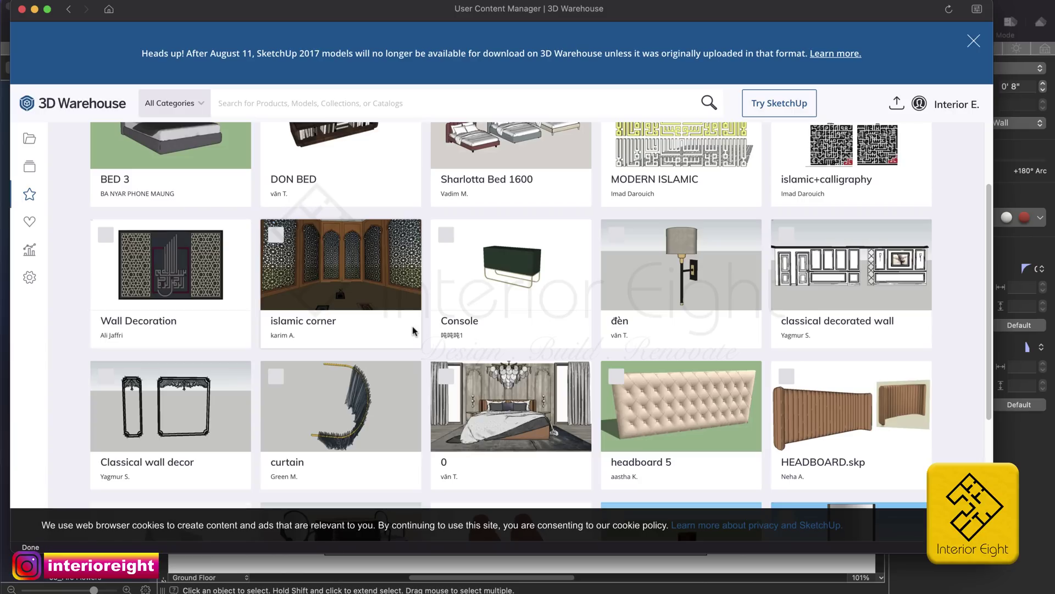
{"action": "scroll", "coordinate": [413, 329], "scroll_direction": "up", "scroll_amount": 2}
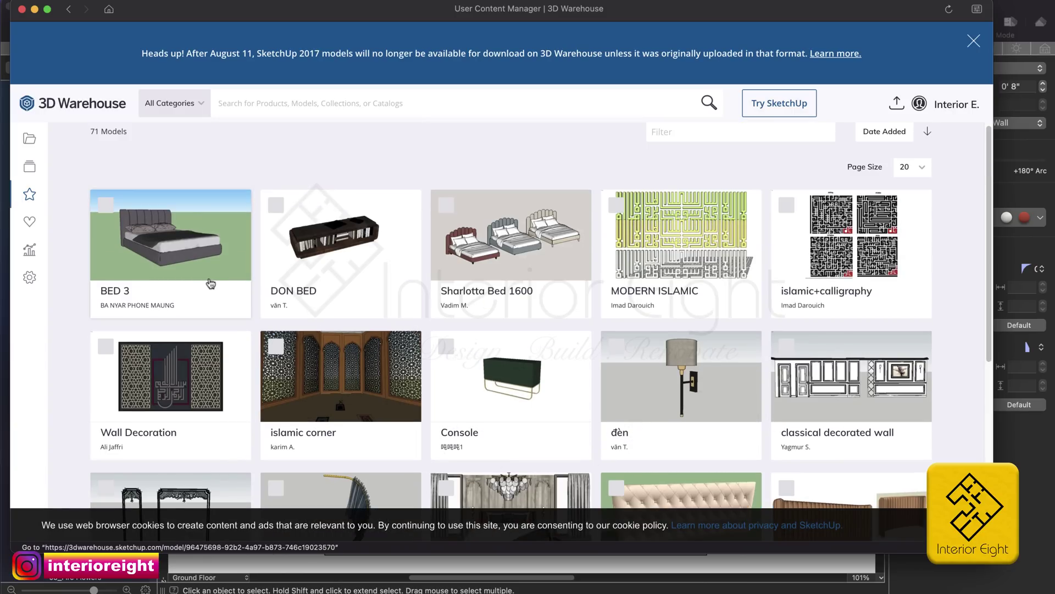
{"action": "left_click", "coordinate": [165, 257]}
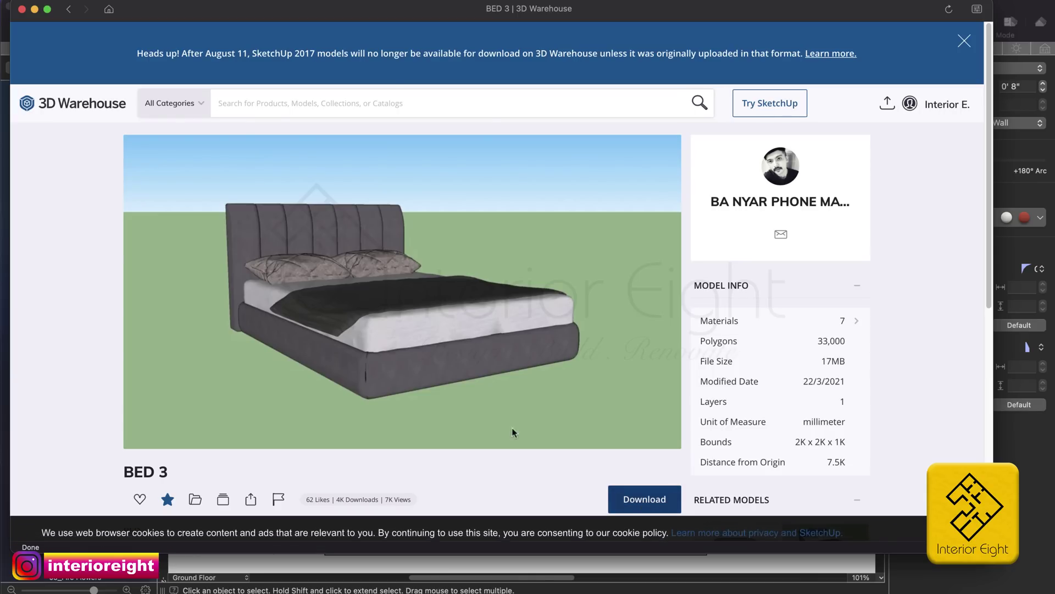
{"action": "left_click", "coordinate": [68, 8]}
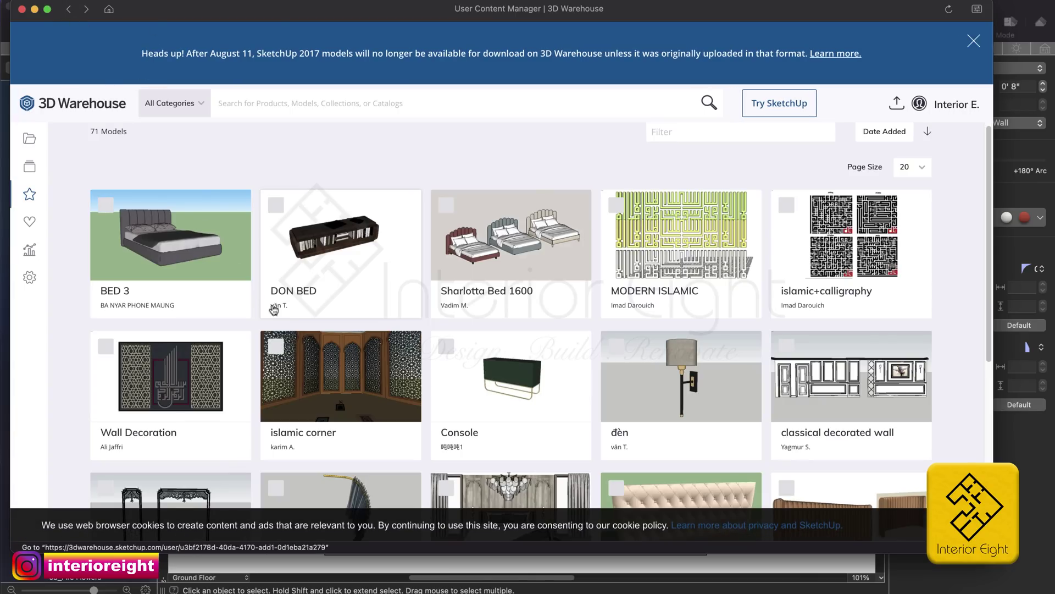
Open the favorited grey chair and download it as a Collada file.
{"action": "scroll", "coordinate": [296, 315], "scroll_direction": "down", "scroll_amount": 1}
{"action": "scroll", "coordinate": [296, 314], "scroll_direction": "down", "scroll_amount": 2}
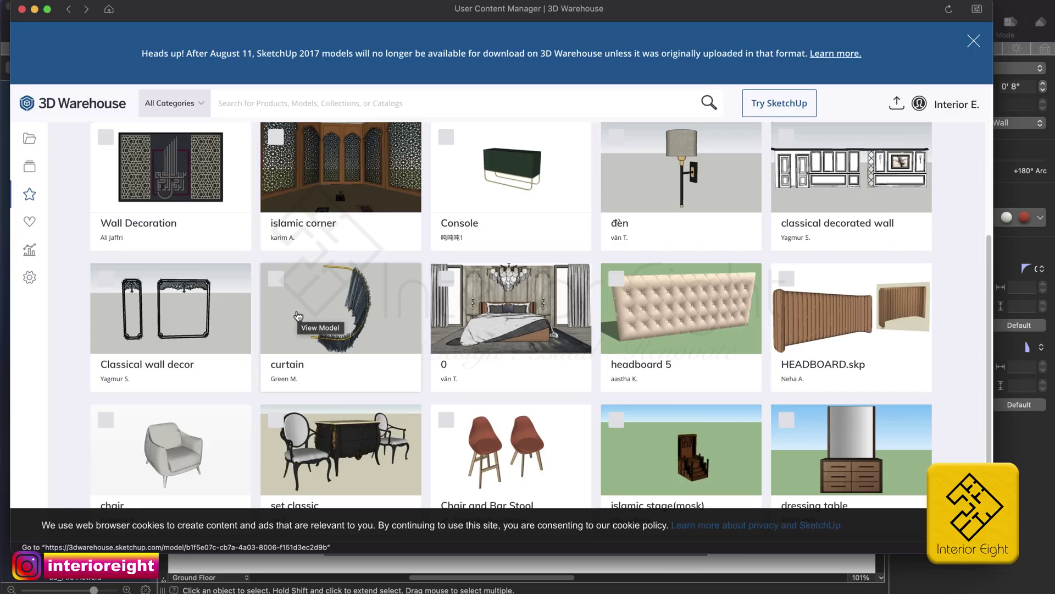
{"action": "scroll", "coordinate": [297, 315], "scroll_direction": "down", "scroll_amount": 2}
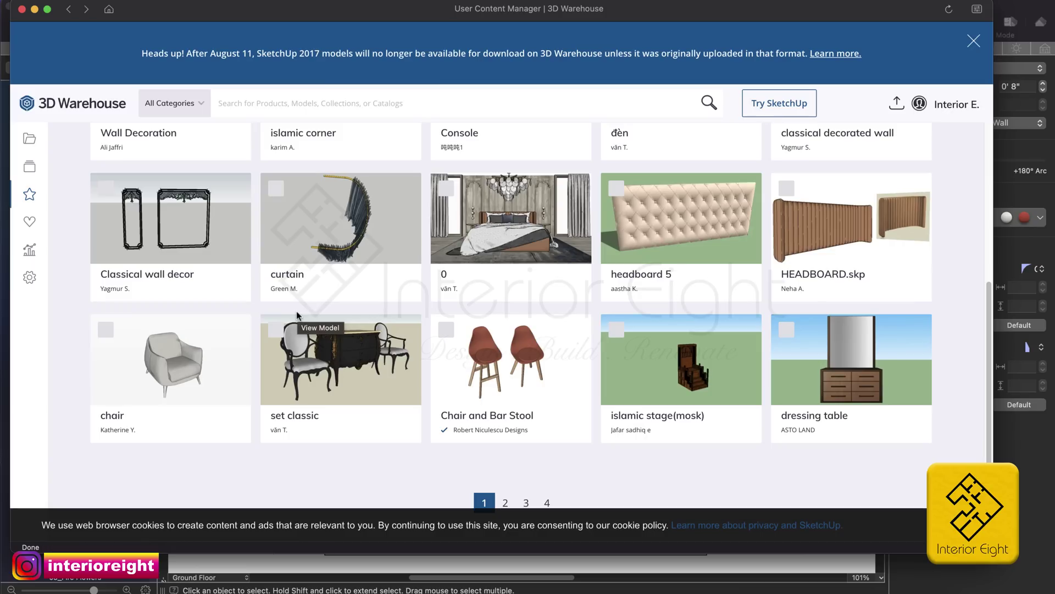
{"action": "left_click", "coordinate": [203, 358]}
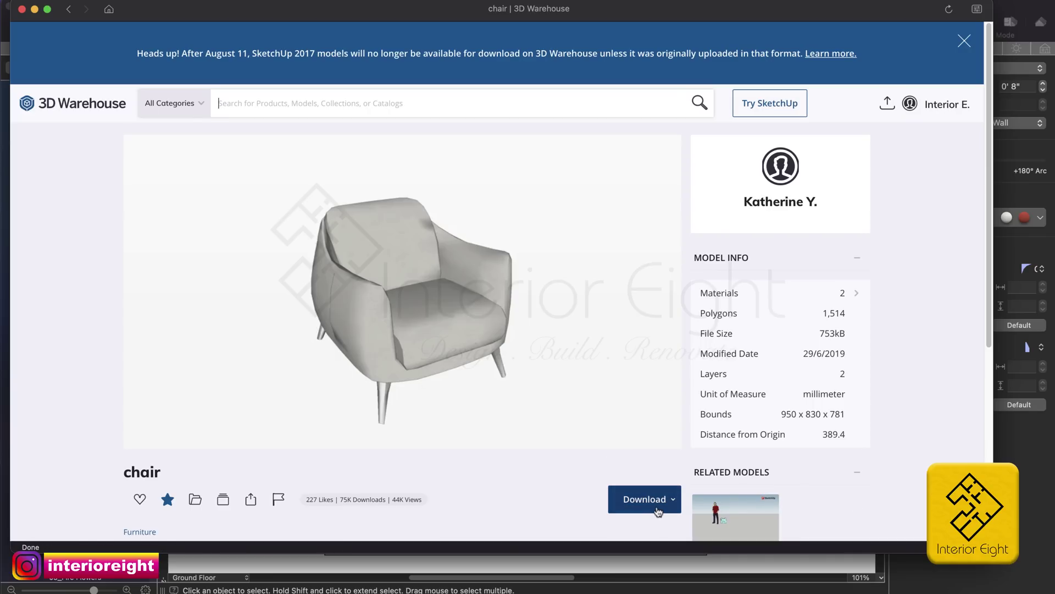
{"action": "left_click", "coordinate": [658, 508]}
{"action": "left_click", "coordinate": [626, 464]}
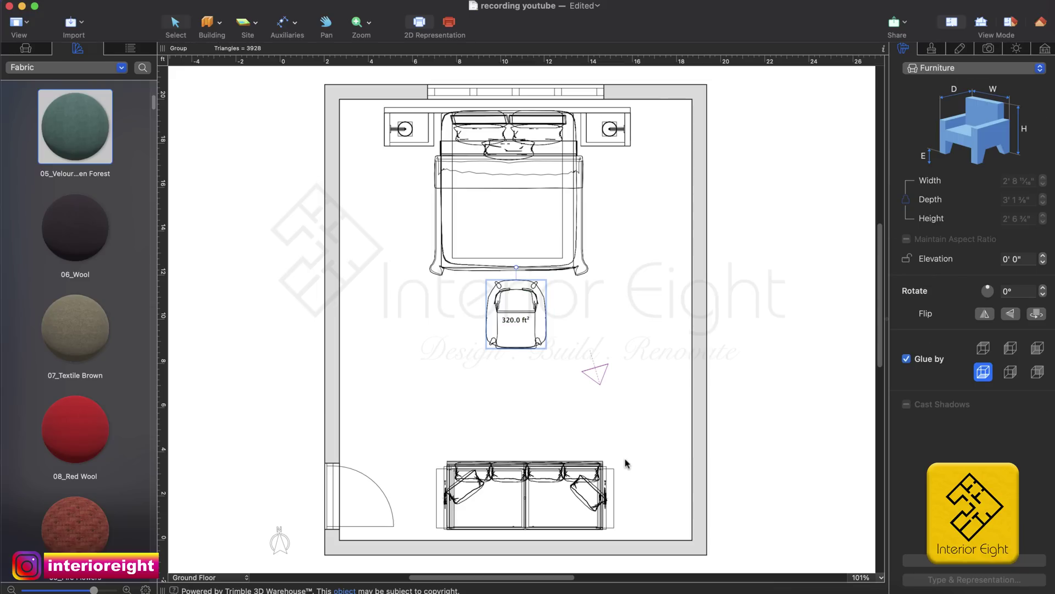
Move the grey armchair to the left wall beside the bed, rotate it to 58°, view in 3D.
{"action": "left_click_drag", "start_coordinate": [522, 331], "coordinate": [383, 306]}
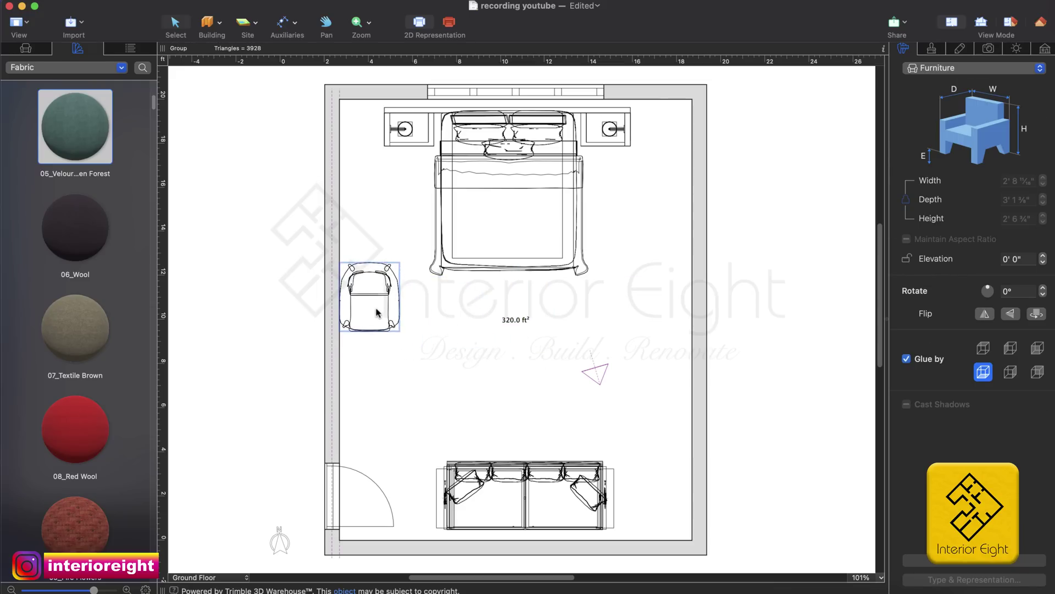
{"action": "left_click_drag", "start_coordinate": [379, 242], "coordinate": [339, 266]}
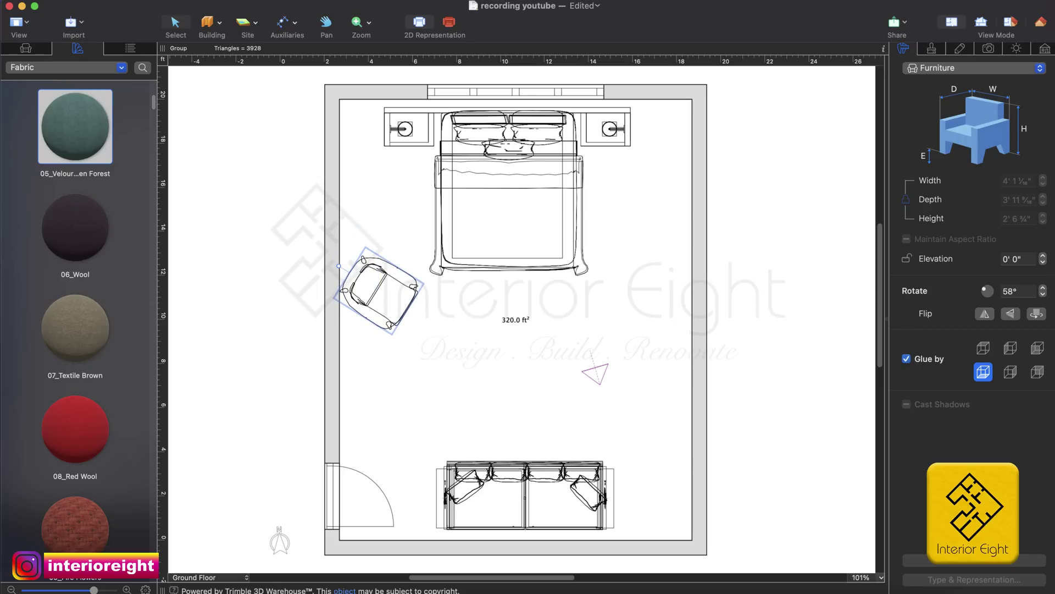
{"action": "left_click", "coordinate": [981, 22]}
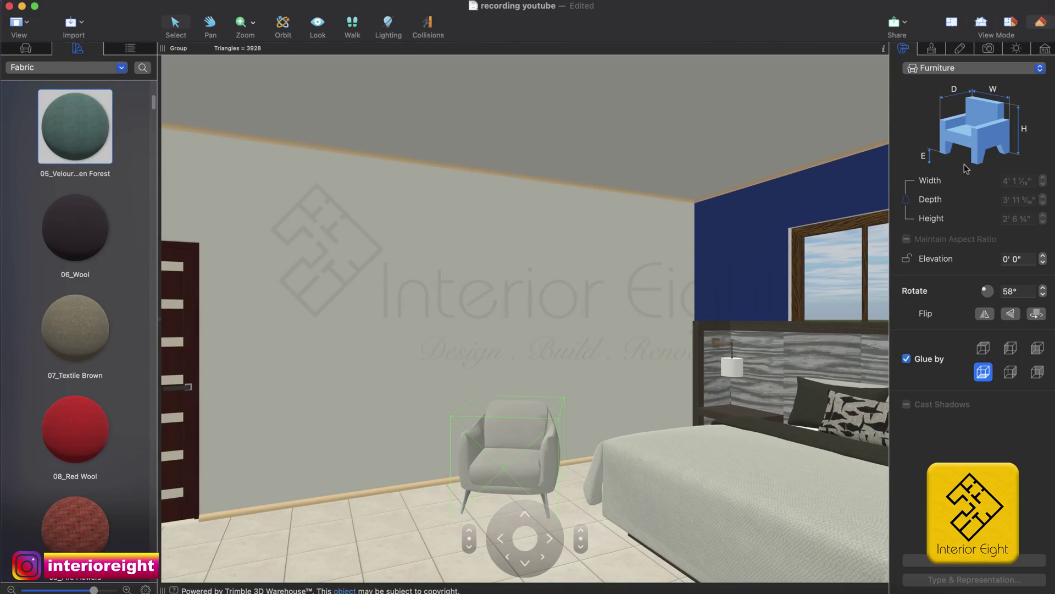
Apply dark 06_Wool to the armchair seat cushion, and 07_Textile Brown to its backrest, frame and arms.
{"action": "key", "text": "Escape"}
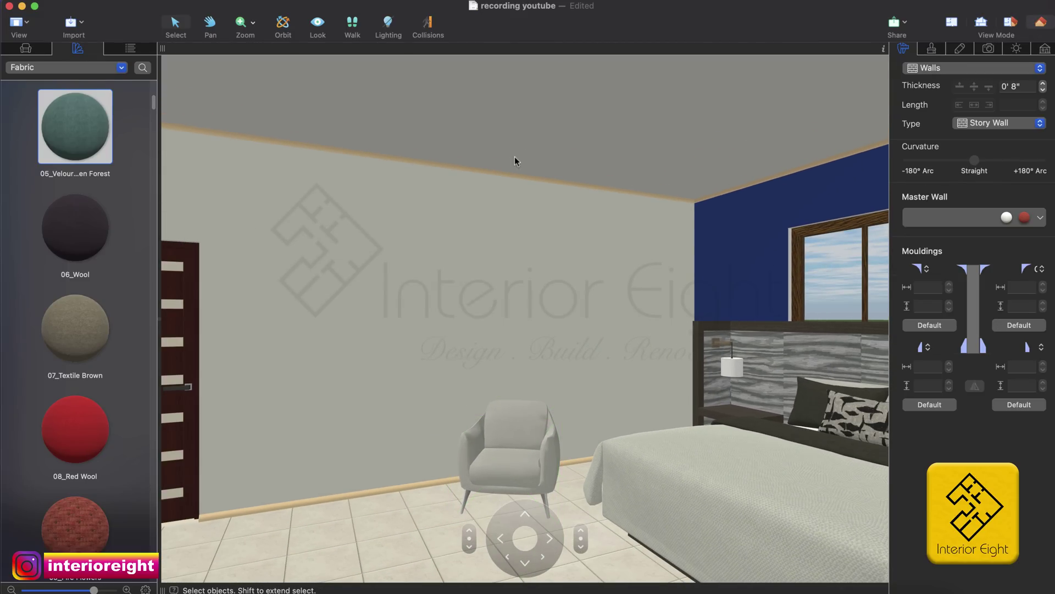
{"action": "mouse_move", "coordinate": [99, 233]}
{"action": "left_mouse_down"}
{"action": "mouse_move", "coordinate": [533, 467]}
{"action": "mouse_move", "coordinate": [517, 470]}
{"action": "left_mouse_up"}
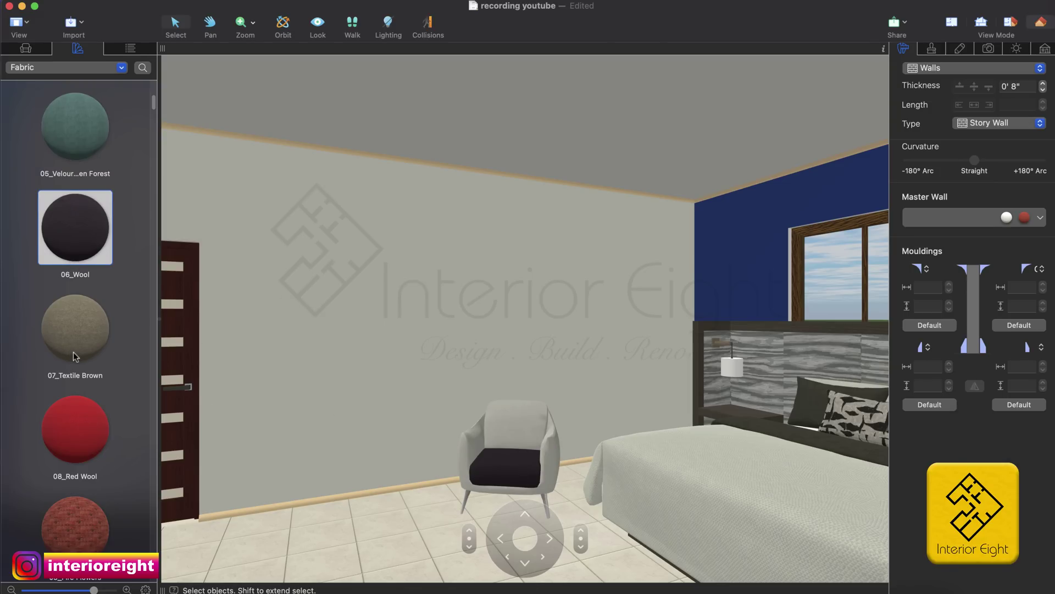
{"action": "left_click_drag", "start_coordinate": [72, 349], "coordinate": [515, 439]}
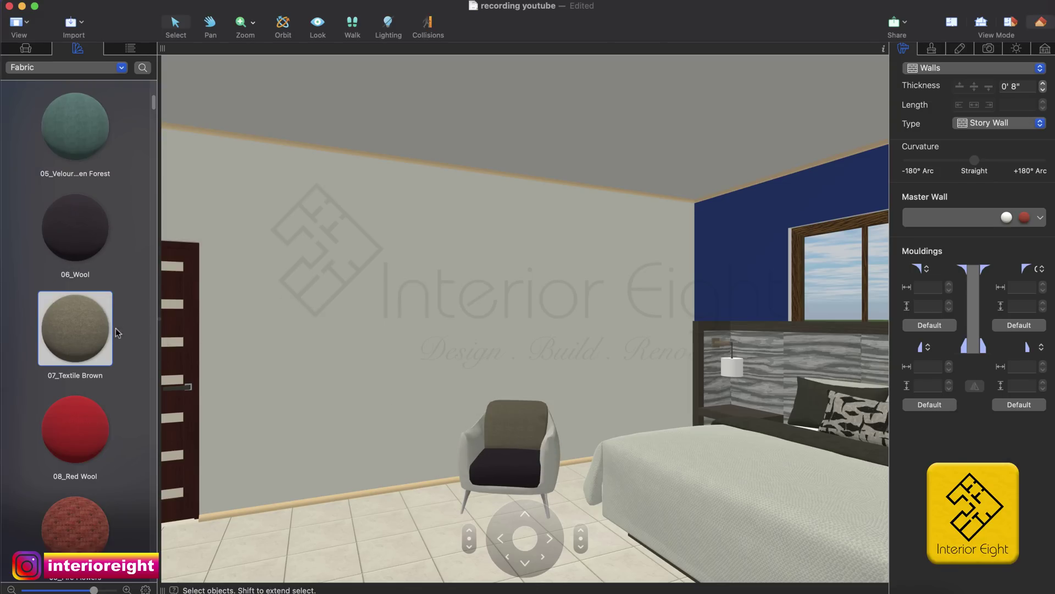
{"action": "left_click_drag", "start_coordinate": [66, 338], "coordinate": [538, 465]}
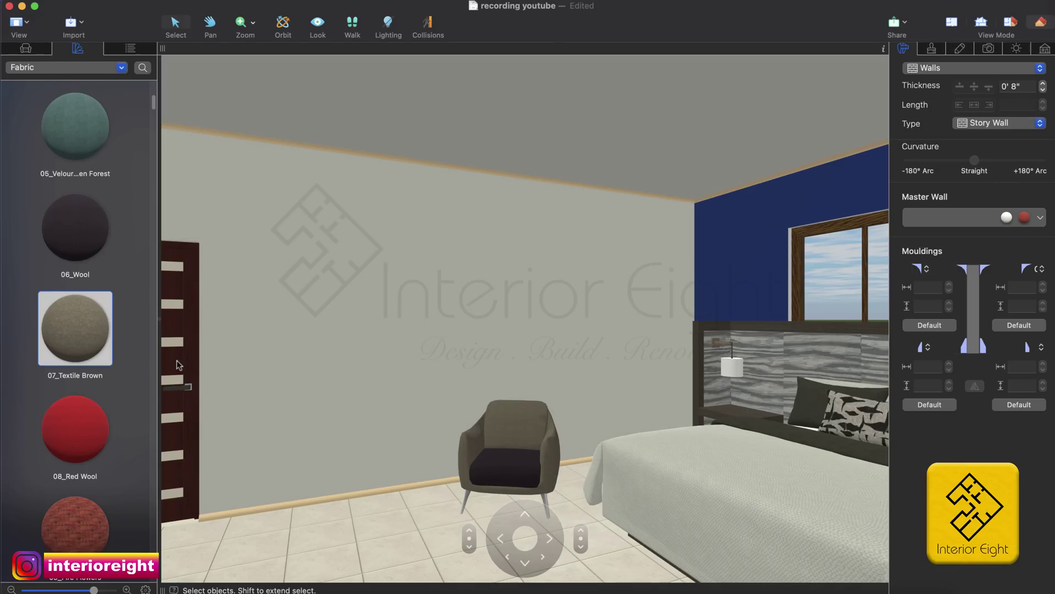
Switch to the Wood materials and apply 007 Oxford Cherry to all the armchair legs.
{"action": "left_click", "coordinate": [43, 73]}
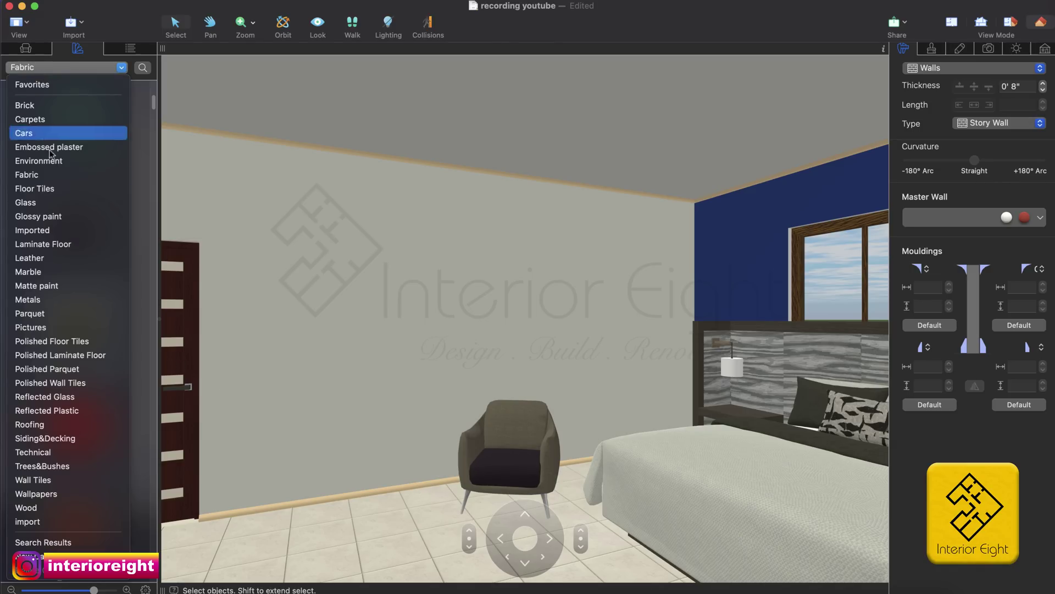
{"action": "key", "text": "Escape"}
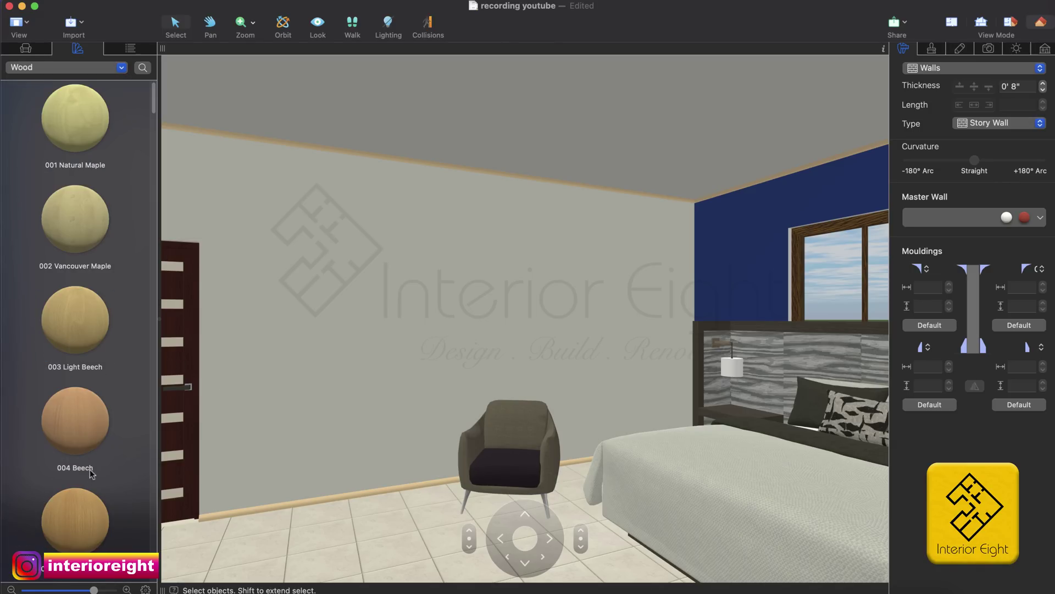
{"action": "scroll", "coordinate": [61, 509], "scroll_direction": "down", "scroll_amount": 3}
{"action": "left_click_drag", "start_coordinate": [80, 513], "coordinate": [466, 501]}
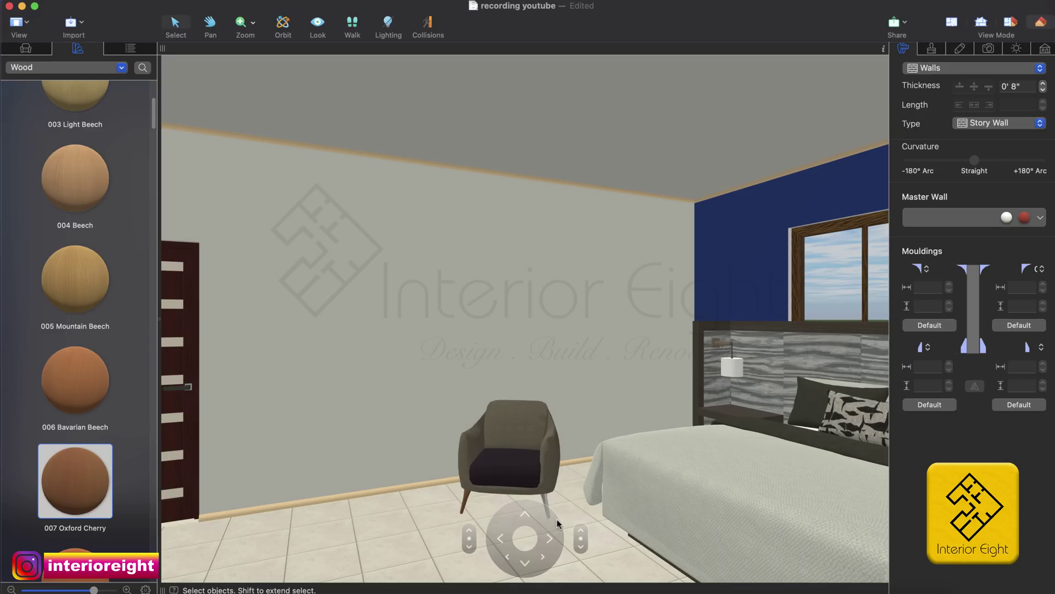
{"action": "left_click_drag", "start_coordinate": [81, 488], "coordinate": [558, 514]}
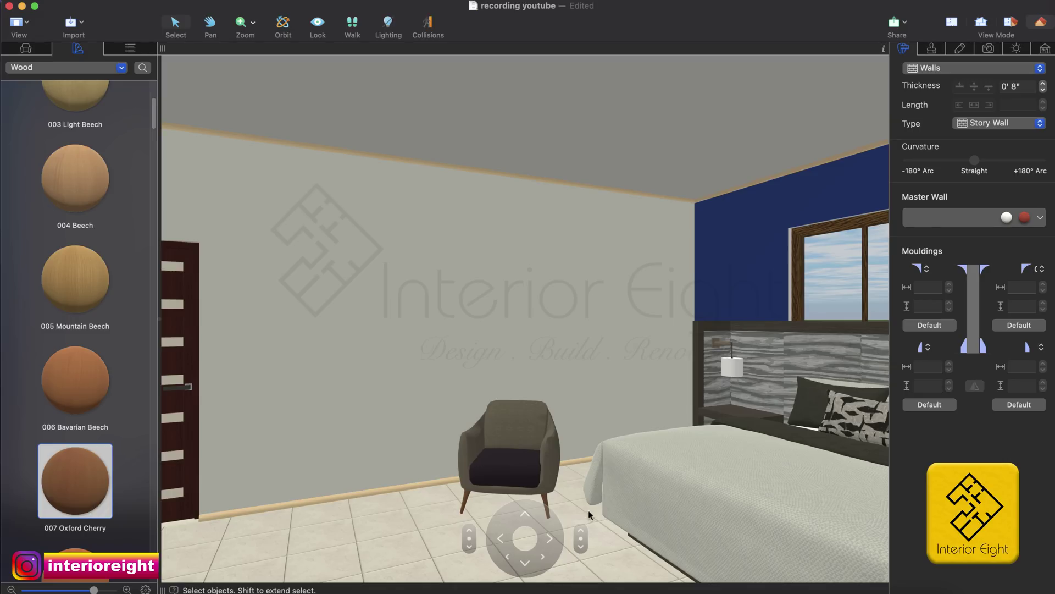